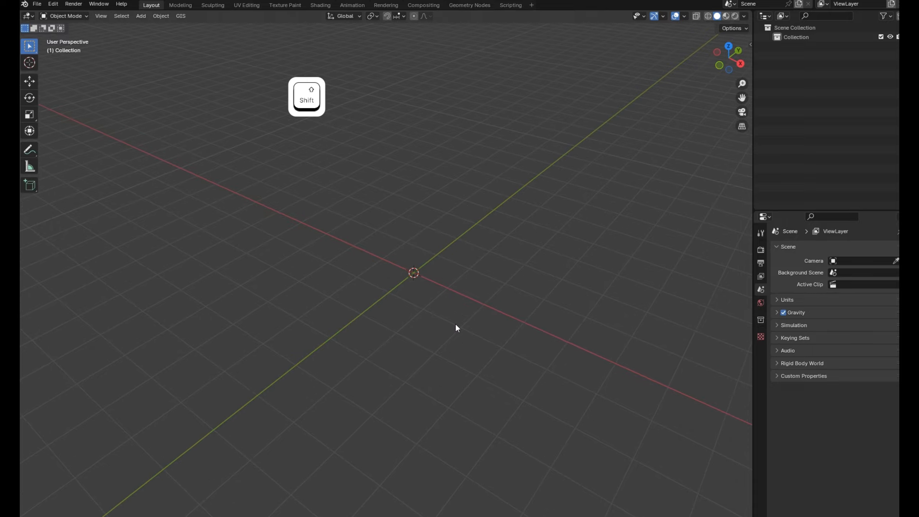
Step: Add a cube mesh at the world origin
key(shift+a)
mouse_move(467, 324)
click(506, 340)
scroll(445, 292, up, 3)
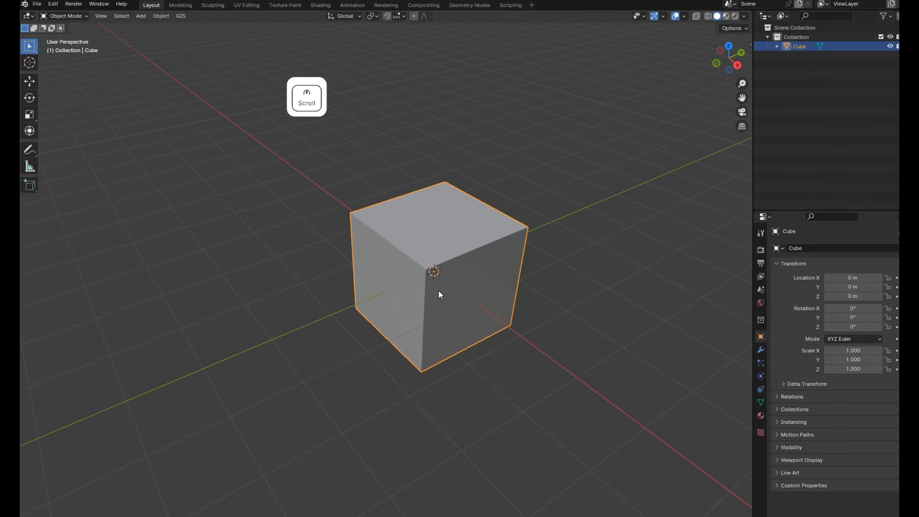
Step: In Edit Mode and front view, raise the cube's bottom vertices along Z to the red X axis line
key(1)
key(Tab)
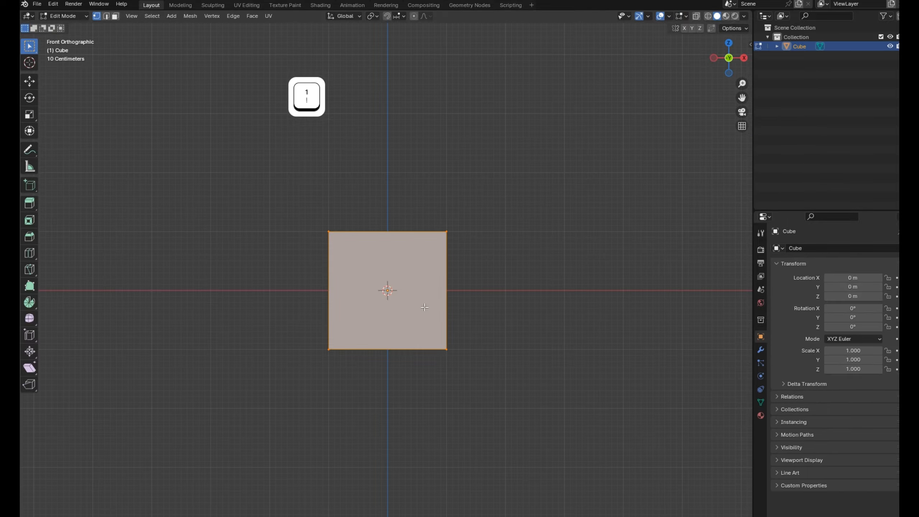
key(shift+z)
key(g)
key(z)
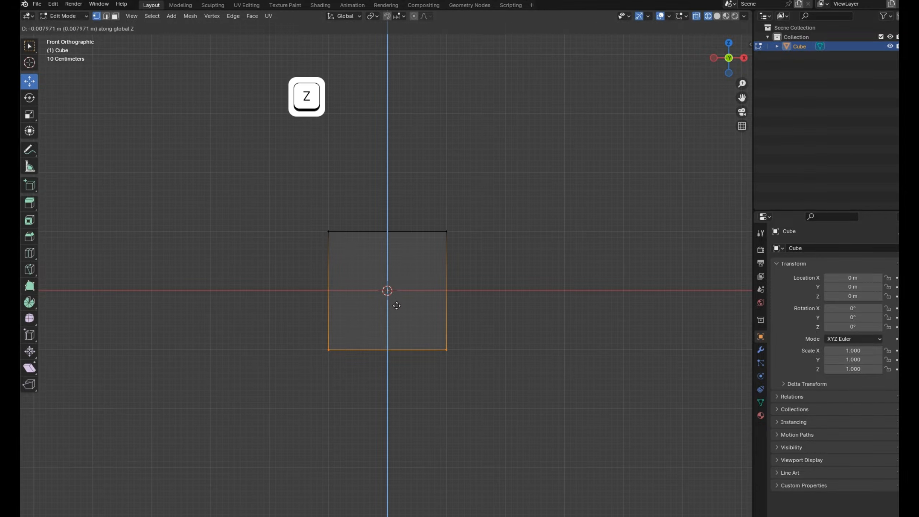
click(396, 246)
scroll(396, 246, up, 6)
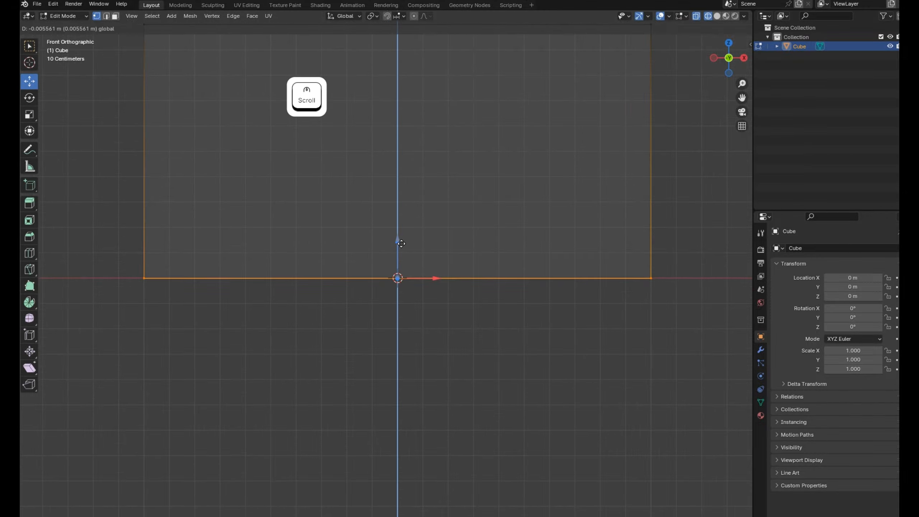
scroll(447, 265, down, 4)
Step: Delete the cube's bottom face and save the file
middle_drag(447, 266, 429, 353)
key(shift+z)
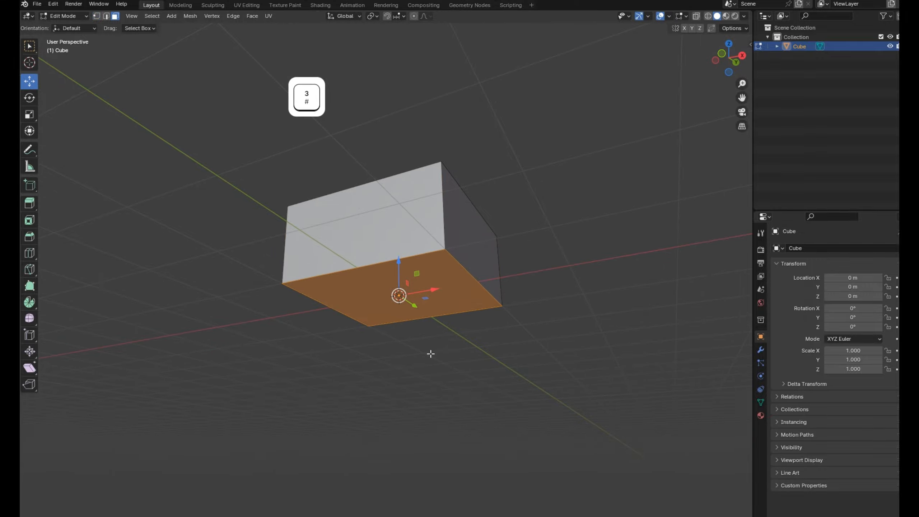
key(3)
key(x)
click(396, 316)
middle_drag(396, 315, 488, 285)
key(ctrl+s)
Step: Lower the cube's top face to form a thin base and extrude it upward
click(427, 221)
middle_drag(427, 221, 422, 192)
scroll(423, 191, up, 2)
drag(423, 165, 418, 225)
key(e)
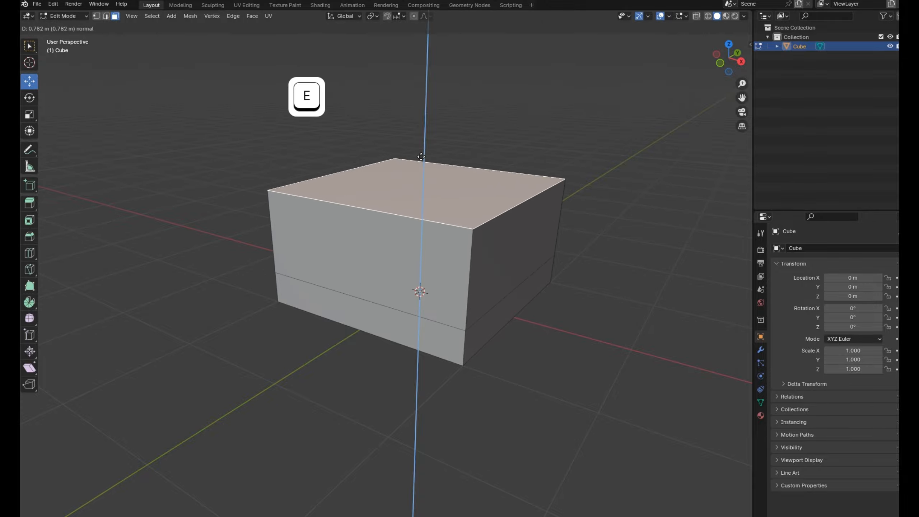
click(416, 217)
Step: Scale the extruded top face along X to a narrow strip so the sides slope inward
key(s)
key(x)
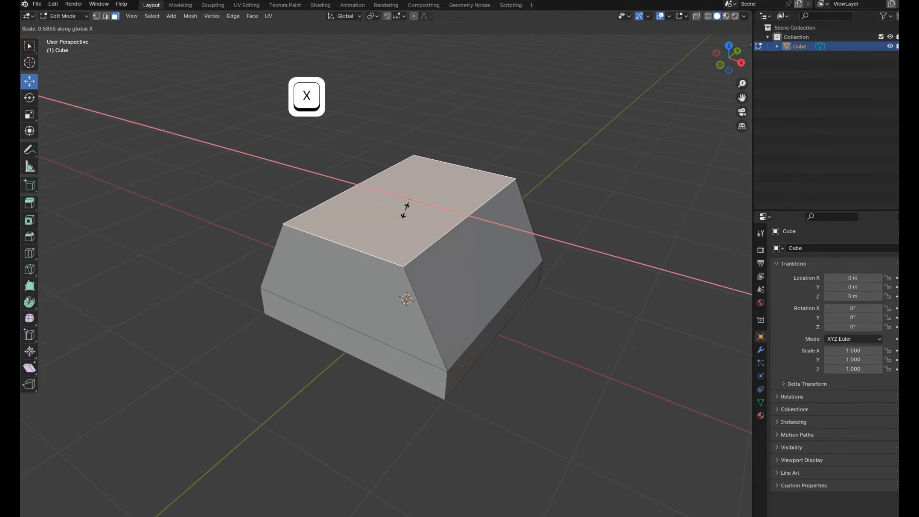
click(409, 203)
scroll(419, 202, up, 2)
key(s)
key(x)
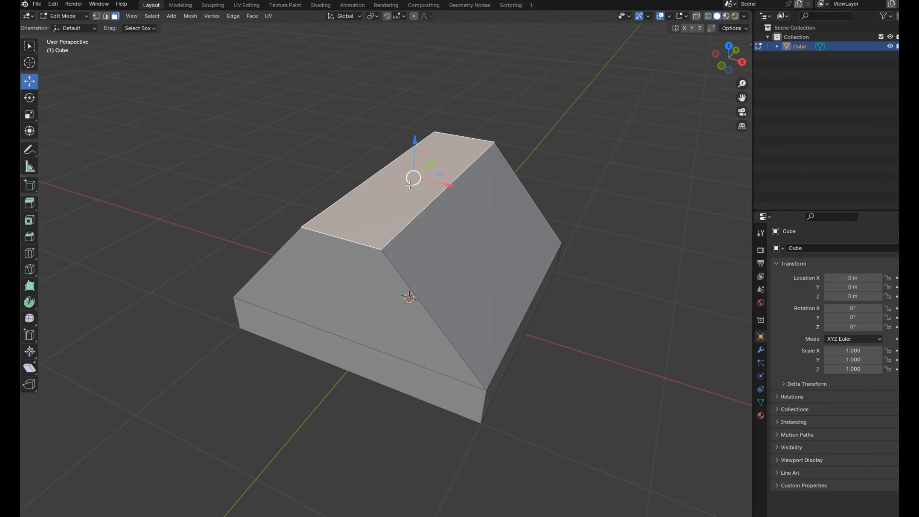
scroll(409, 185, down, 2)
Step: Select the whole linked mesh and stretch it along Y into a long block
middle_drag(410, 173, 418, 262)
click(448, 229)
key(ctrl+l)
key(s)
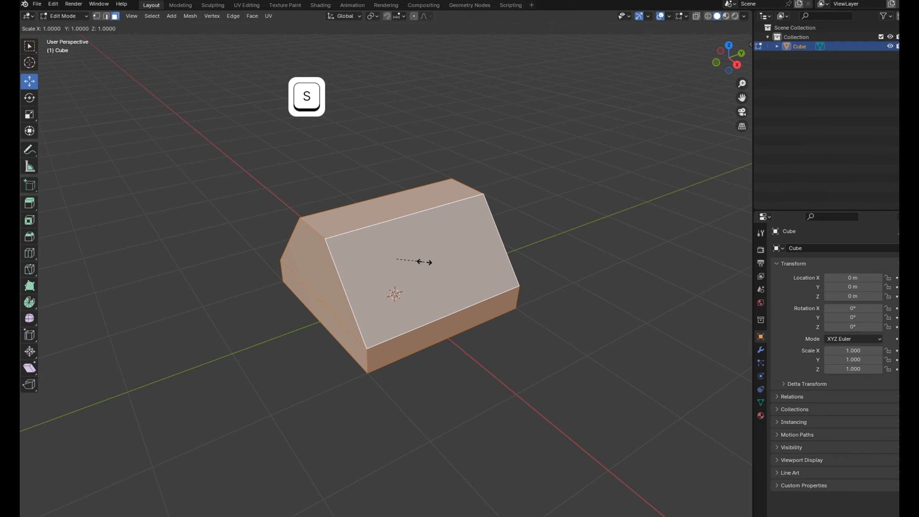
key(y)
click(454, 232)
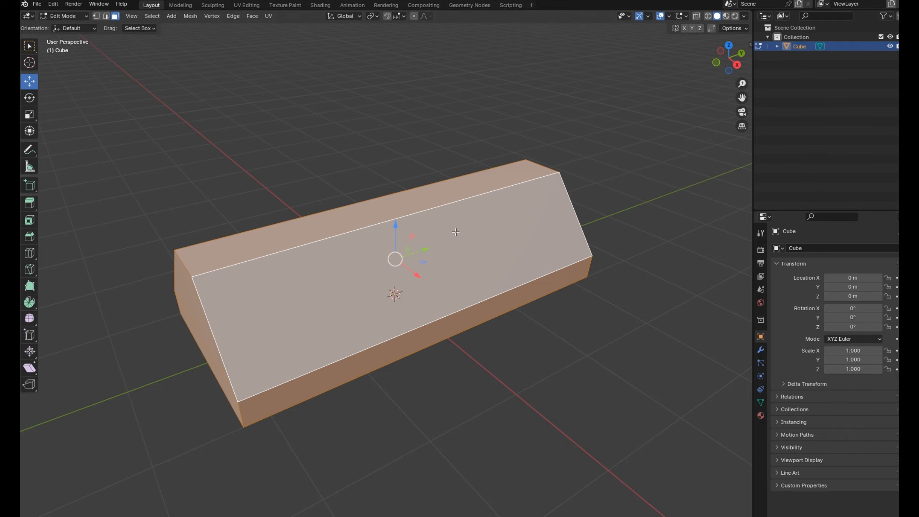
Step: Extrude the narrow top face upward to form the barrier's tall upper wall
middle_drag(396, 259, 386, 293)
key(alt+a)
scroll(386, 271, down, 2)
shift+click(420, 263)
key(e)
click(393, 174)
Step: Scale the upper wall's top face along X so the wall tapers toward the top
scroll(426, 193, up, 3)
middle_drag(393, 174, 427, 220)
scroll(426, 193, down, 1)
middle_drag(440, 113, 450, 195)
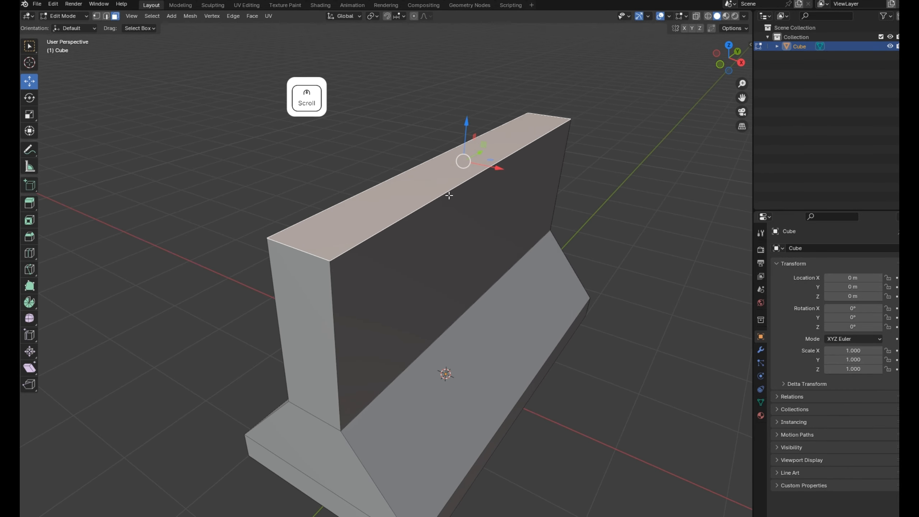
key(s)
key(x)
click(450, 173)
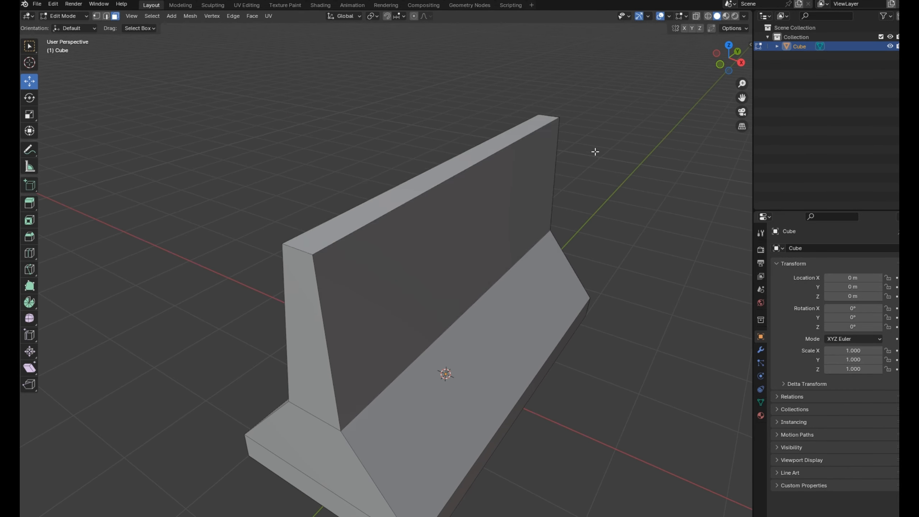
Step: Lengthen the whole barrier mesh further along the Y axis and deselect it
middle_drag(594, 149, 439, 281)
click(439, 281)
key(ctrl+l)
key(s)
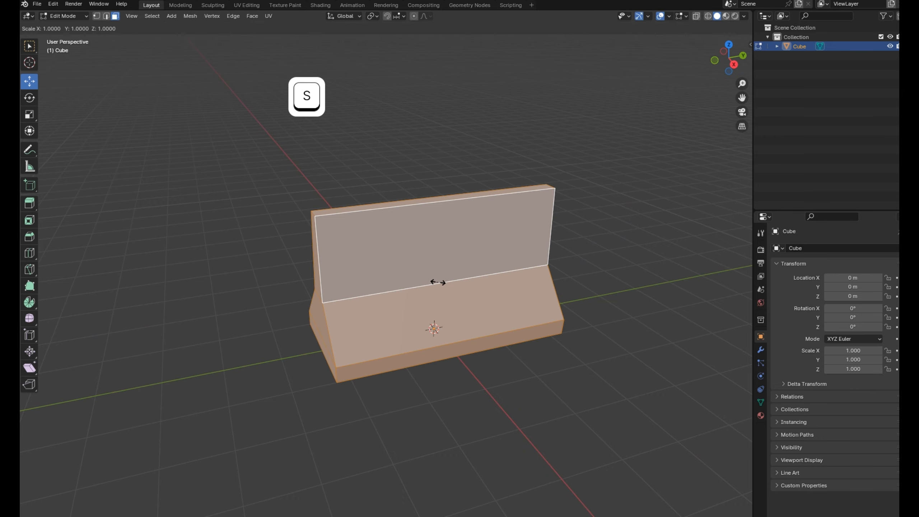
key(y)
click(436, 284)
click(527, 370)
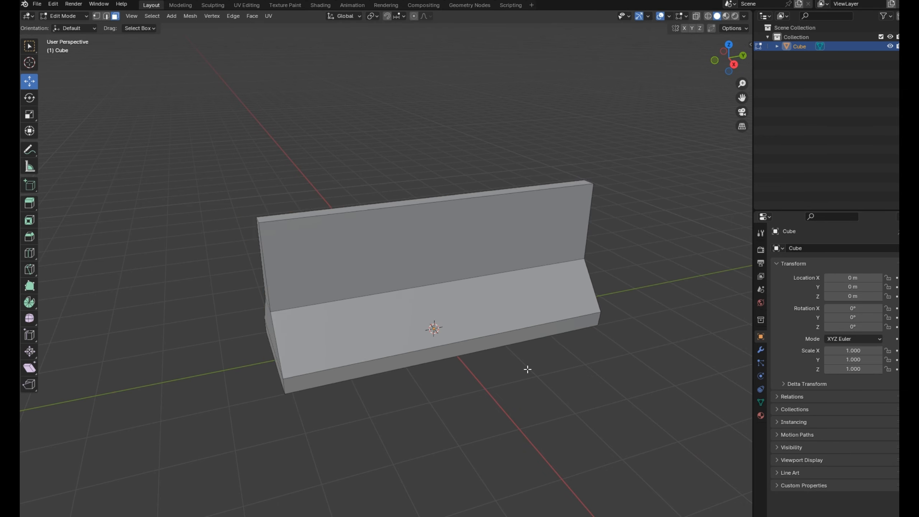
Step: Bevel the two long top edges of the barrier wall with one segment
middle_drag(527, 370, 499, 312)
key(2)
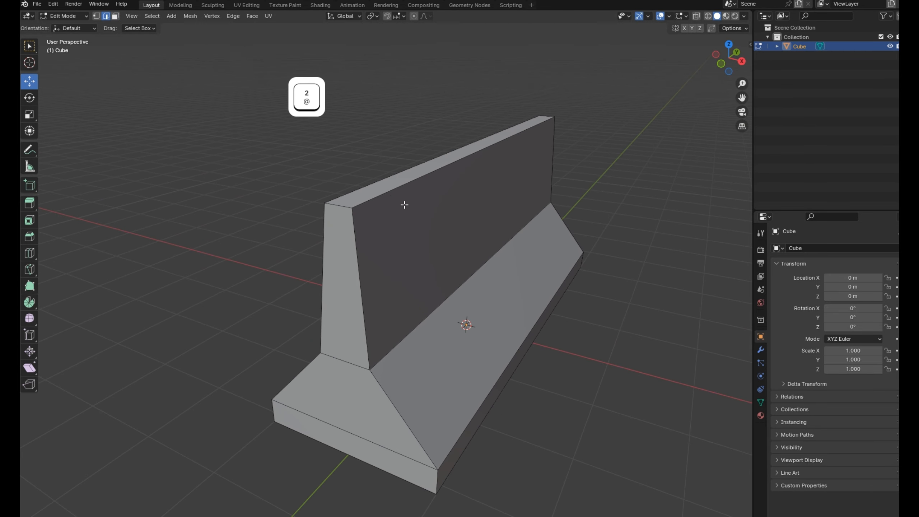
scroll(404, 203, up, 2)
shift+middle_drag(404, 203, 433, 213)
shift+click(420, 194)
scroll(386, 203, up, 1)
middle_drag(98, 210, 89, 211)
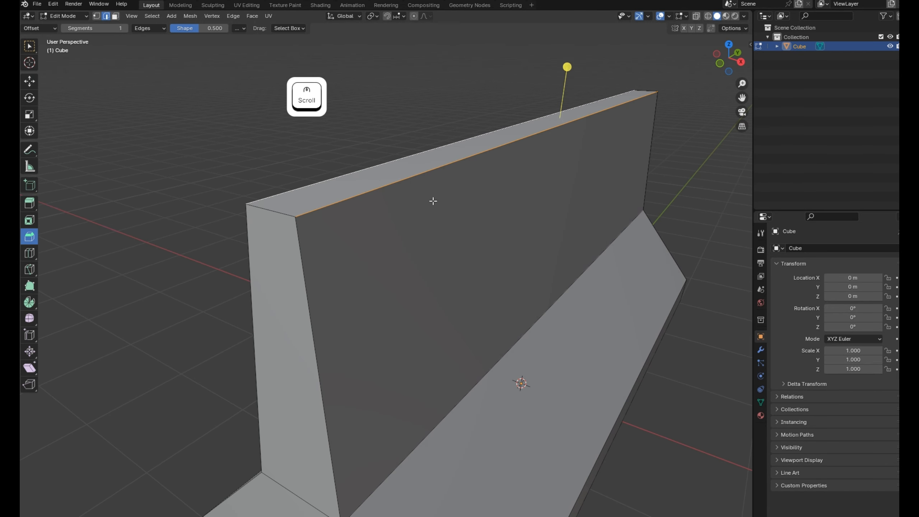
shift+middle_drag(432, 201, 405, 223)
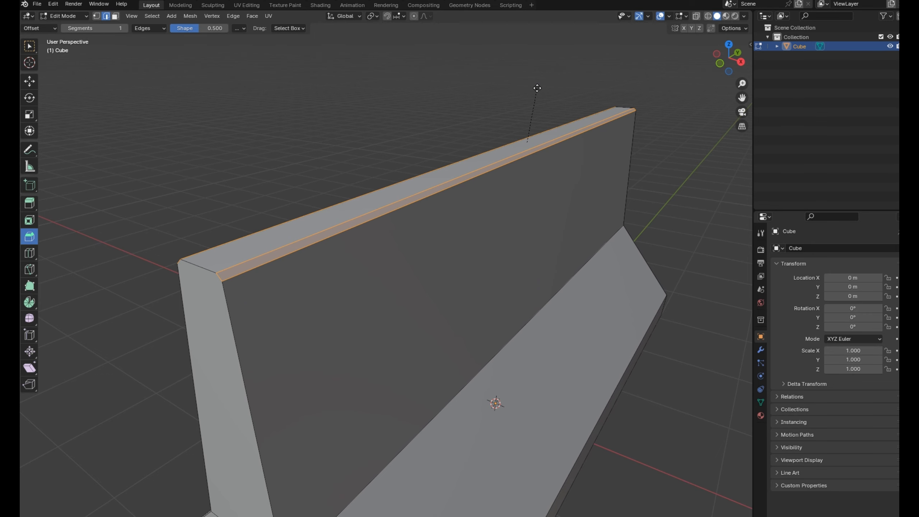
Step: Bevel the edge loop above the base and the loop where the wall meets the slope
scroll(662, 222, down, 4)
scroll(567, 321, up, 1)
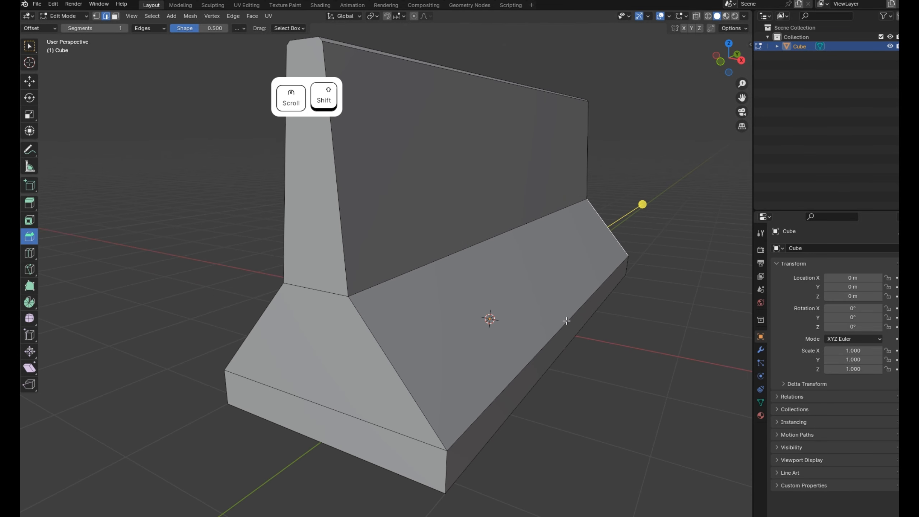
scroll(567, 324, up, 1)
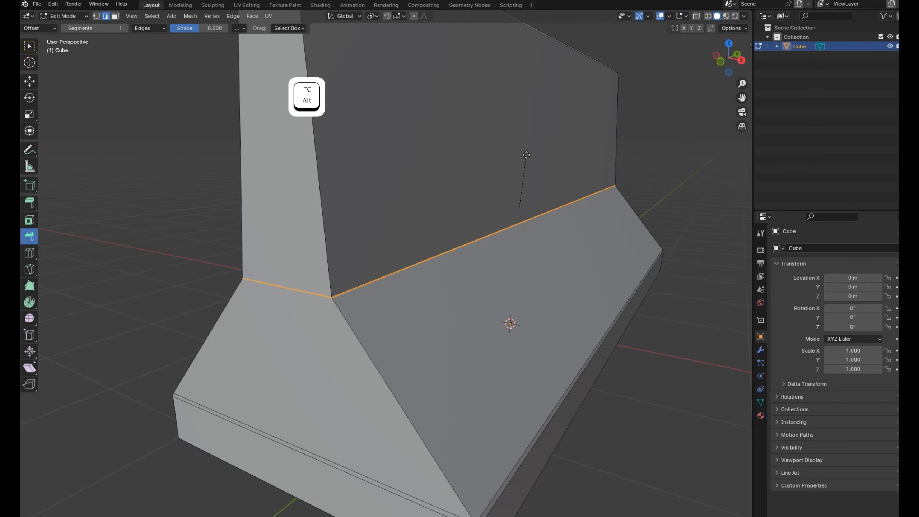
scroll(657, 189, down, 1)
middle_drag(657, 189, 460, 234)
Step: Review the bevelled barrier in Object Mode, save the file, and return to mesh editing
key(Tab)
scroll(650, 200, down, 2)
click(606, 196)
key(ctrl+s)
scroll(453, 213, up, 2)
key(ctrl+s)
scroll(472, 230, up, 3)
click(471, 220)
key(Tab)
scroll(470, 220, down, 2)
scroll(474, 228, up, 1)
key(ctrl+s)
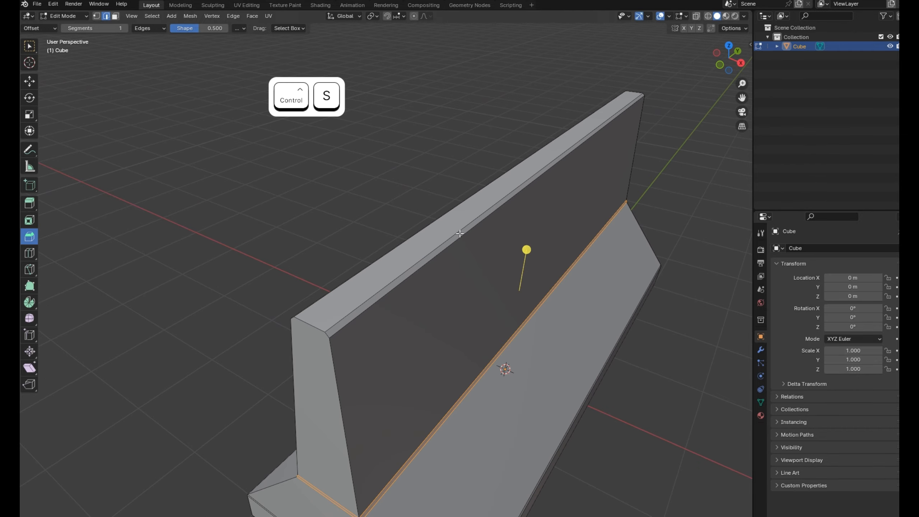
Step: Duplicate the barrier wall's top face and move the copy up along Z above the wall
click(430, 222)
shift+middle_drag(479, 195, 493, 256)
click(29, 81)
key(z)
click(494, 256)
Step: Shorten the duplicated face along Y to a small rectangle above the wall
key(s)
key(y)
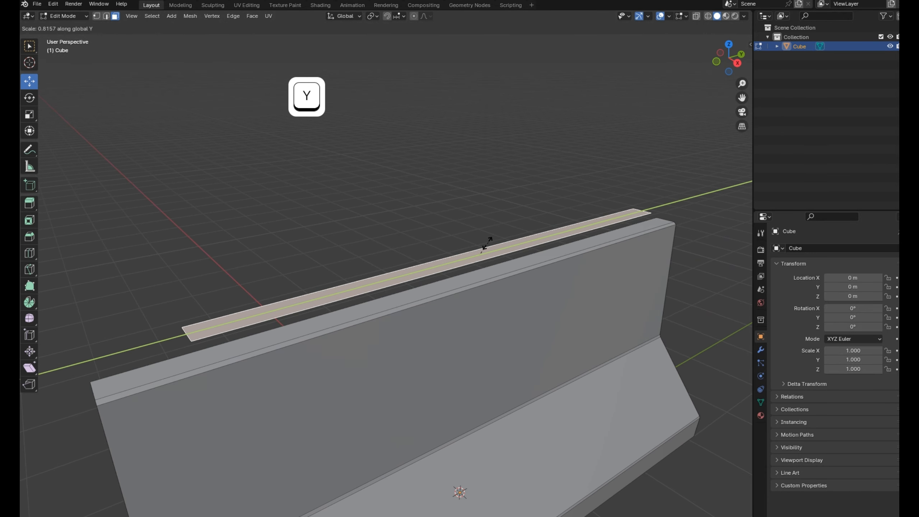
click(481, 255)
middle_drag(481, 255, 419, 275)
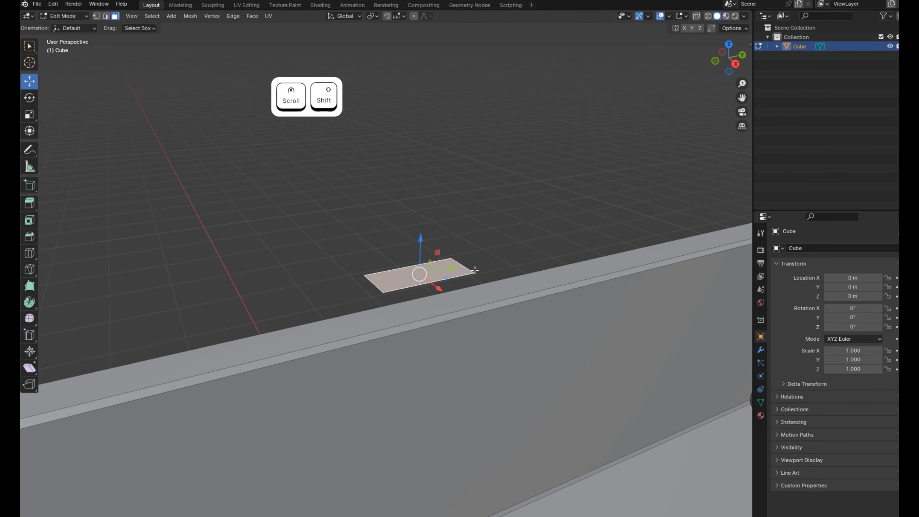
scroll(419, 275, up, 4)
Step: Rotate the small rectangle about the global X axis so it stands upright
middle_drag(353, 255, 351, 221)
key(r)
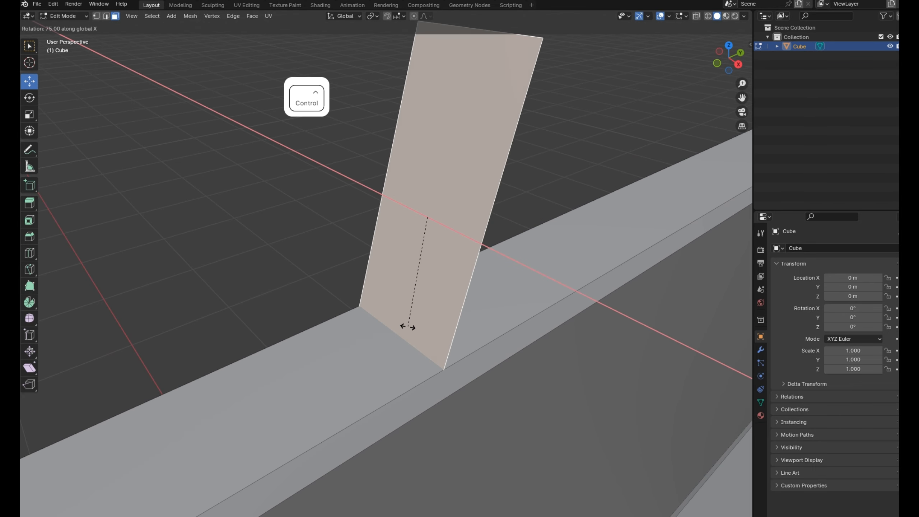
click(429, 332)
middle_drag(429, 332, 466, 297)
scroll(466, 297, up, 2)
Step: Scale the upright rectangle down, save the file, and lower it onto the top of the wall
key(s)
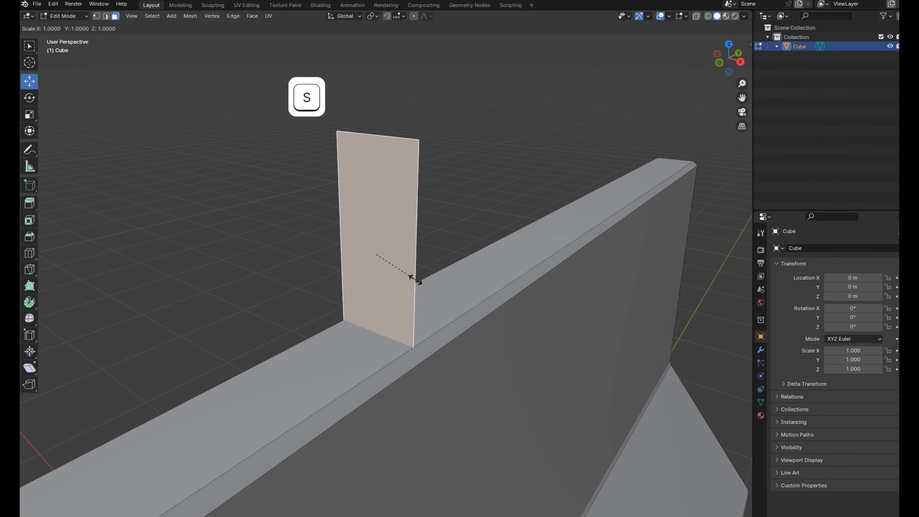
click(396, 268)
scroll(403, 276, up, 3)
mouse_move(396, 268)
middle_down()
mouse_move(402, 277)
mouse_move(401, 249)
mouse_move(396, 255)
middle_up()
key(ctrl+s)
key(s)
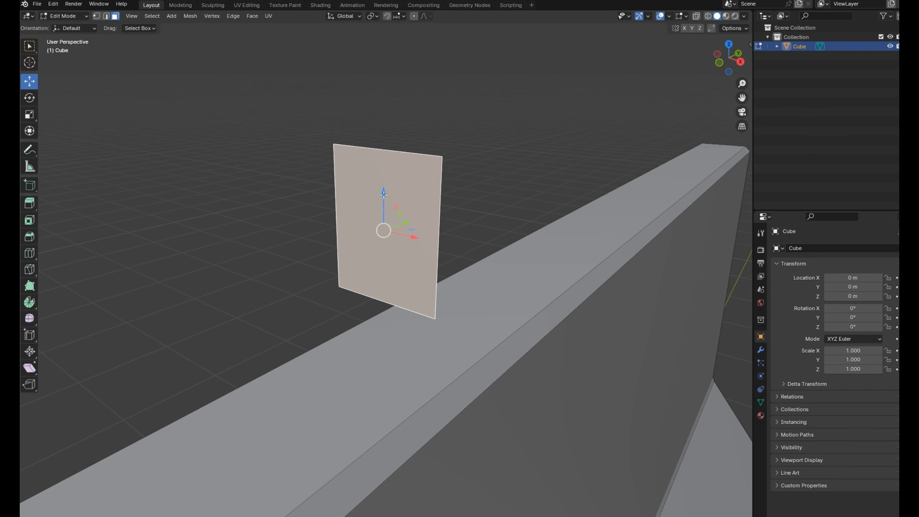
drag(383, 195, 383, 241)
Step: Lower the top edge of the upright rectangle along Z to reduce its height
middle_drag(383, 241, 430, 206)
key(2)
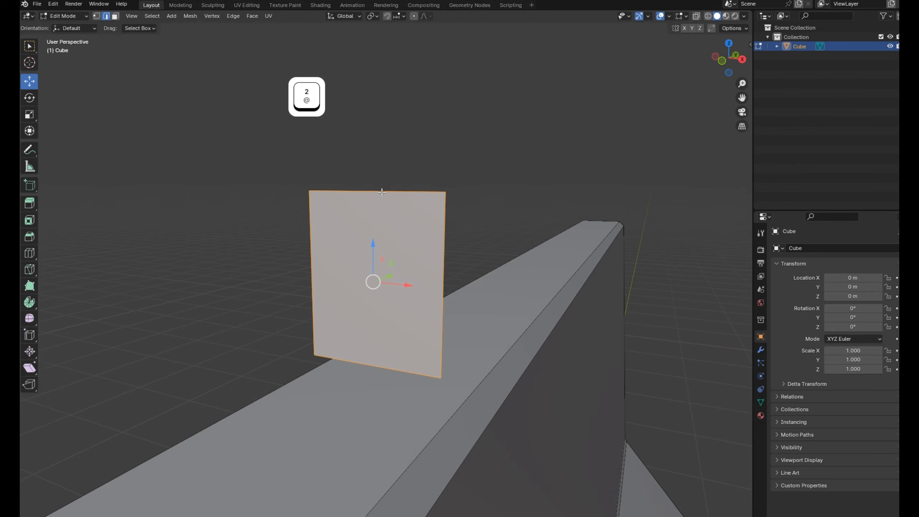
click(382, 192)
drag(373, 167, 371, 202)
scroll(376, 217, up, 2)
Step: Nudge the upright rectangle's face slightly and inset it to create an even frame border
shift+middle_drag(387, 262, 421, 236)
key(3)
click(421, 236)
mouse_move(389, 256)
mouse_down()
mouse_move(389, 266)
mouse_move(390, 256)
mouse_up()
scroll(427, 238, up, 2)
middle_drag(427, 238, 416, 249)
key(i)
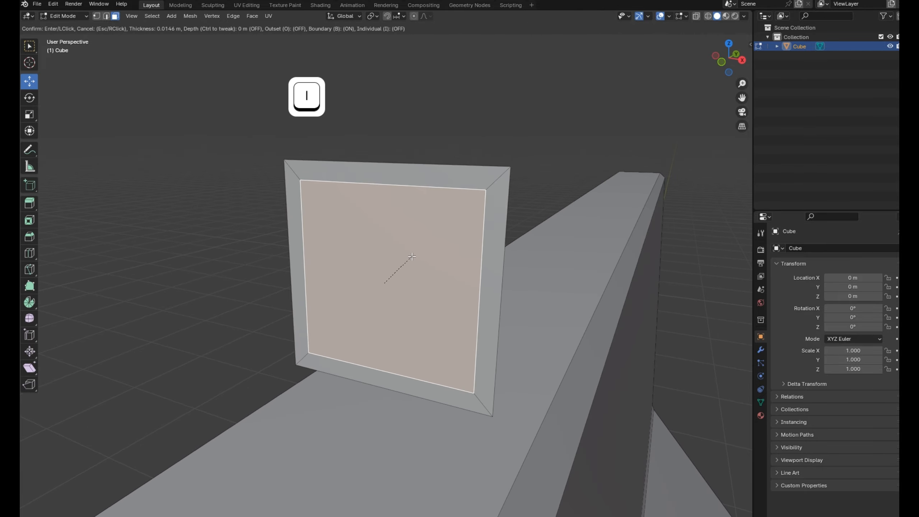
Step: Delete the inset inner face and the frame's bottom strip, leaving an upside-down U shape
key(x)
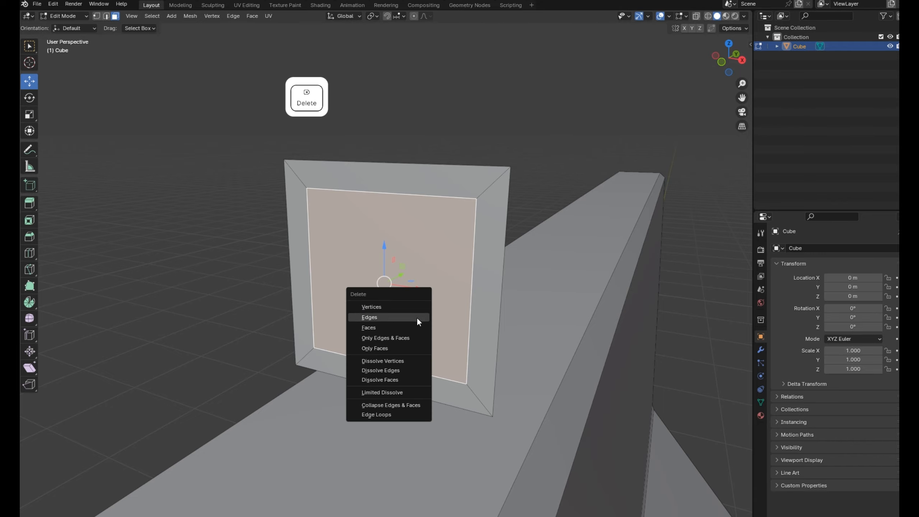
click(417, 320)
click(363, 364)
key(x)
click(363, 365)
Step: Enable snapping, level the outer bottom vertices of both legs with the inner ones along Z, and save the file
key(1)
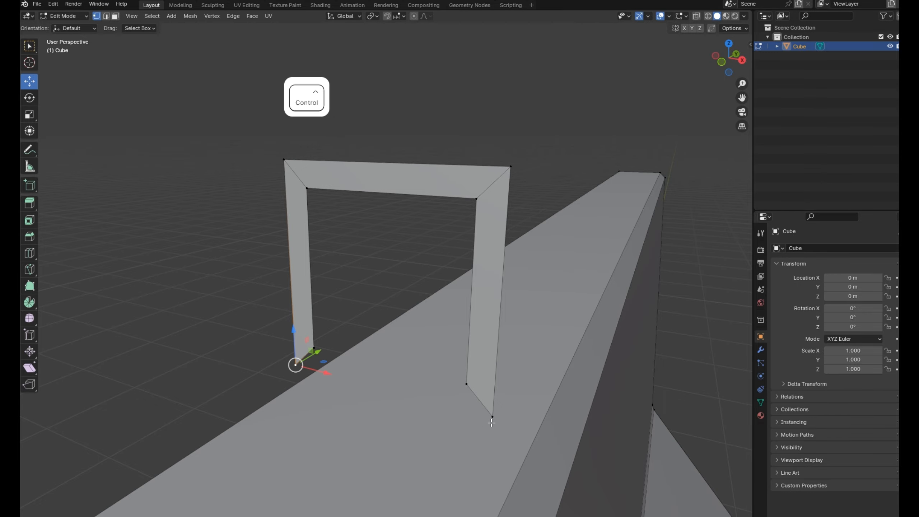
click(399, 17)
click(400, 74)
click(387, 18)
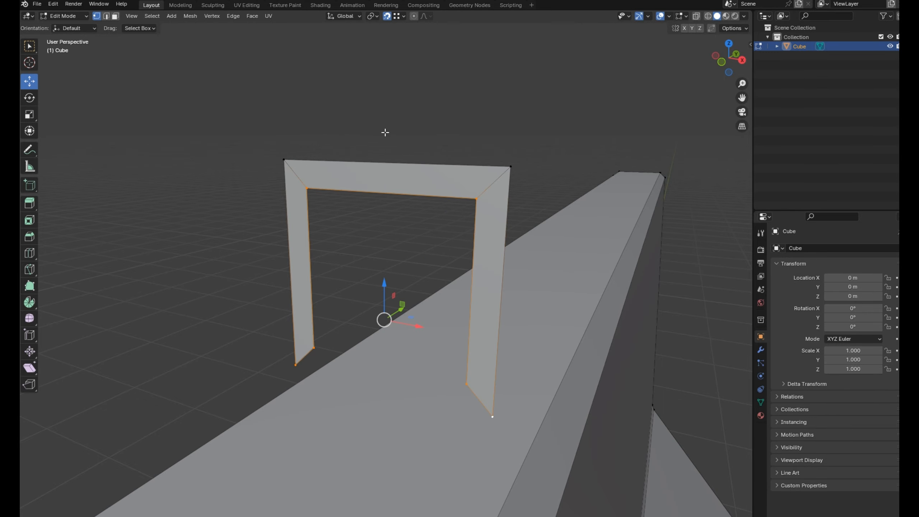
middle_drag(391, 233, 383, 227)
drag(389, 292, 393, 289)
key(ctrl+z)
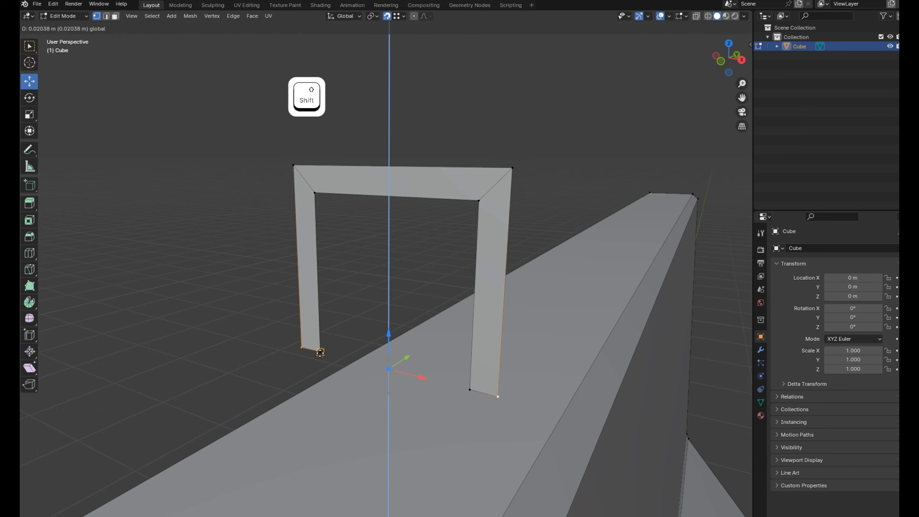
key(ctrl+s)
Step: Bevel the two diagonal corner edges of the U-shaped loop with 4 segments and a width of 0.0384 m
middle_drag(409, 141, 447, 154)
key(2)
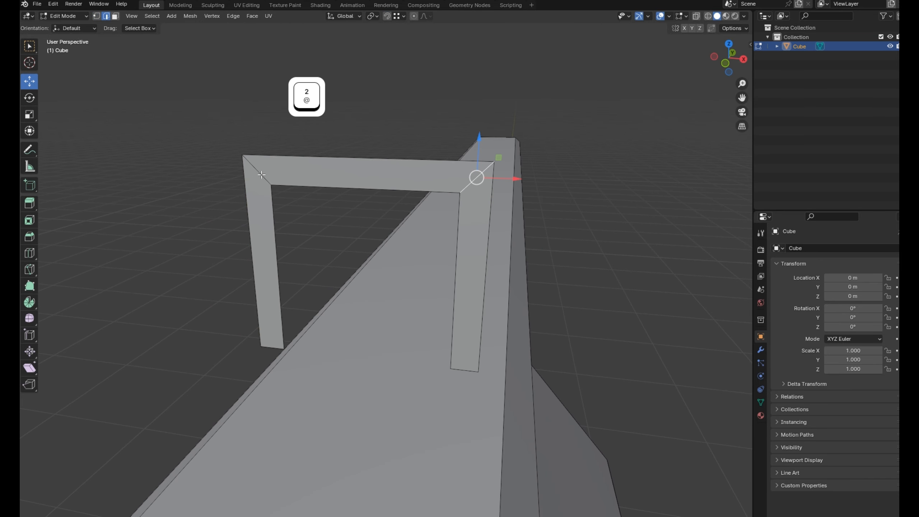
shift+click(262, 175)
middle_drag(262, 175, 144, 235)
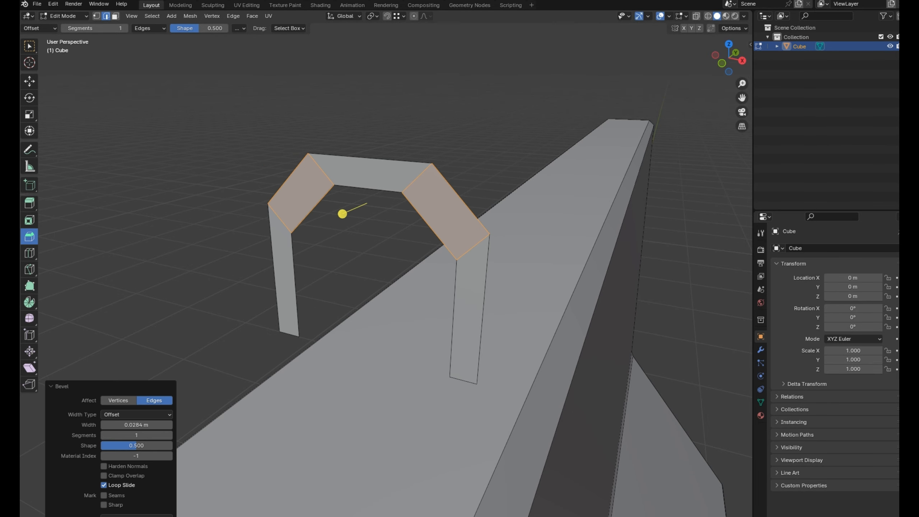
click(169, 436)
click(171, 436)
click(170, 435)
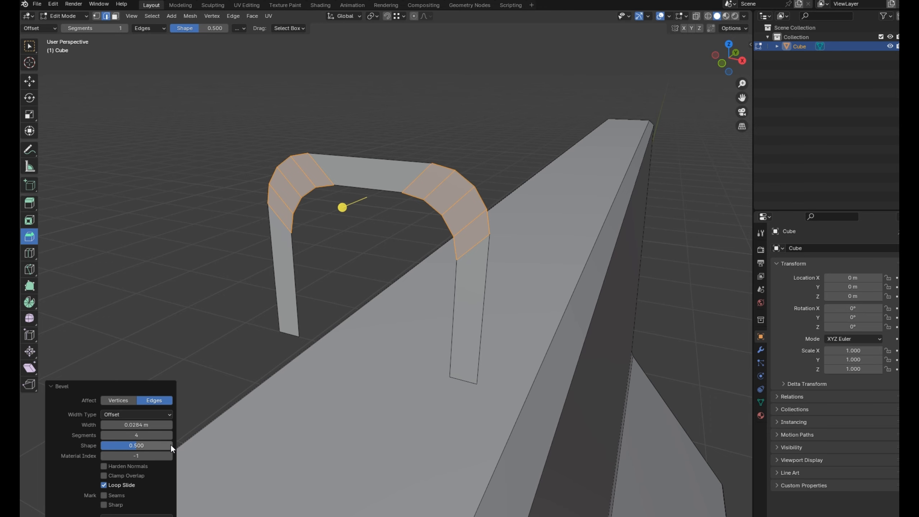
drag(136, 424, 172, 425)
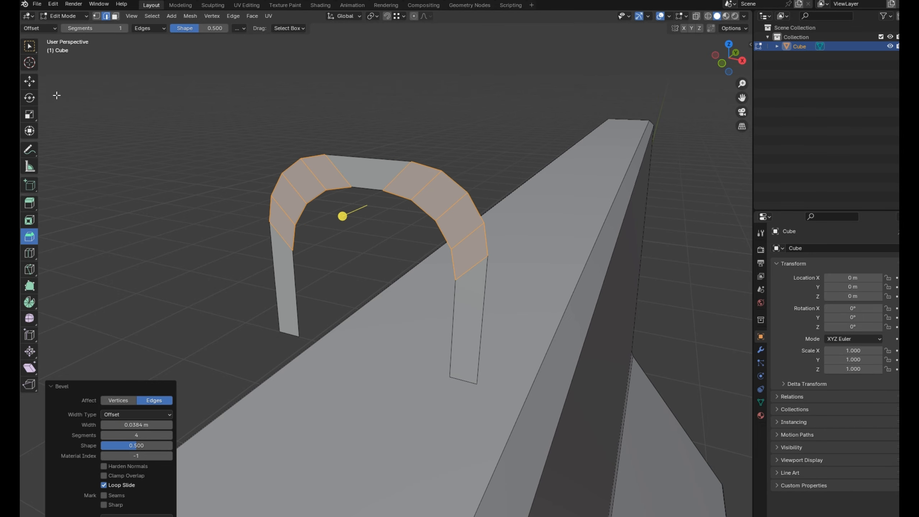
Step: Return to the Move tool, view the U-shaped loop straight from the front, and save the file
click(34, 86)
click(270, 208)
middle_drag(272, 210, 291, 203)
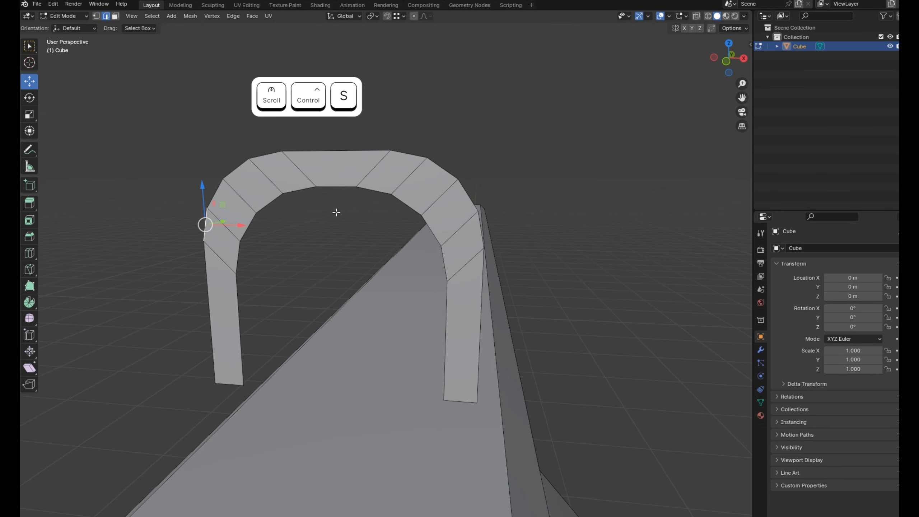
click(370, 193)
scroll(373, 216, down, 1)
middle_drag(353, 212, 446, 262)
key(KP_3)
key(KP_1)
scroll(369, 217, up, 2)
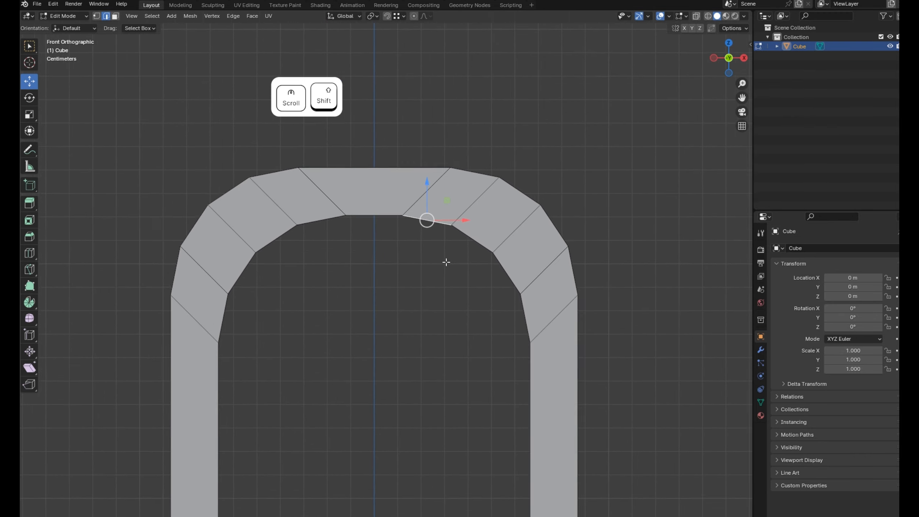
scroll(446, 262, up, 1)
key(ctrl+s)
Step: Select the three inner curve vertices at each corner of the loop and scale them outward along X to about 1.04
scroll(446, 261, down, 1)
key(1)
scroll(457, 288, down, 2)
scroll(454, 275, up, 1)
shift+scroll(450, 253, down, 2)
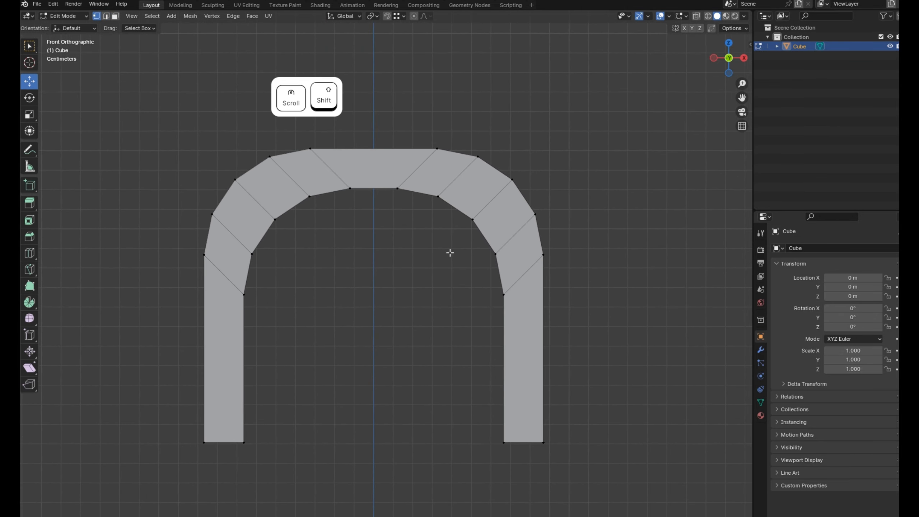
shift+drag(441, 254, 507, 193)
shift+drag(248, 286, 378, 193)
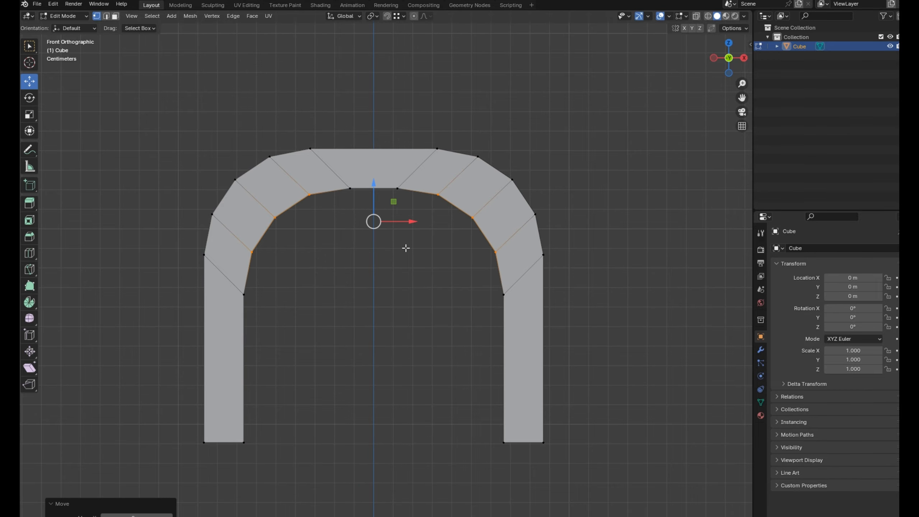
key(s)
key(x)
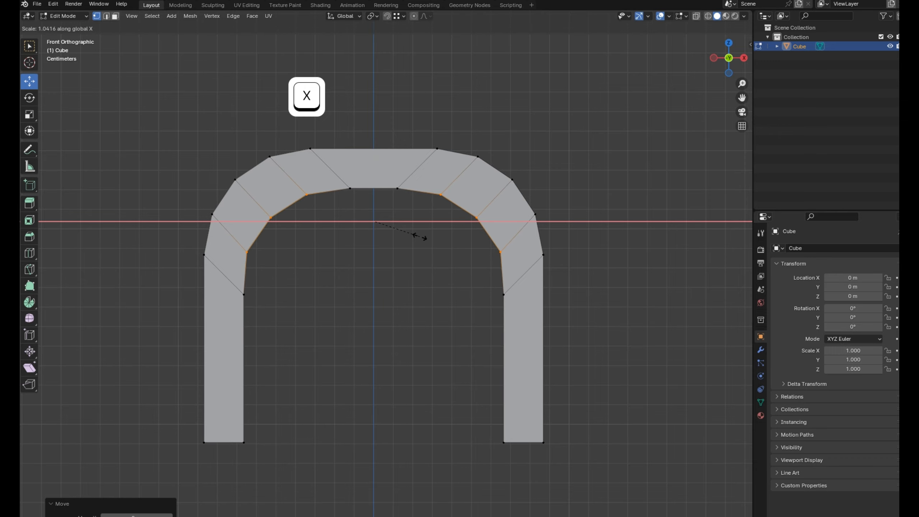
click(420, 237)
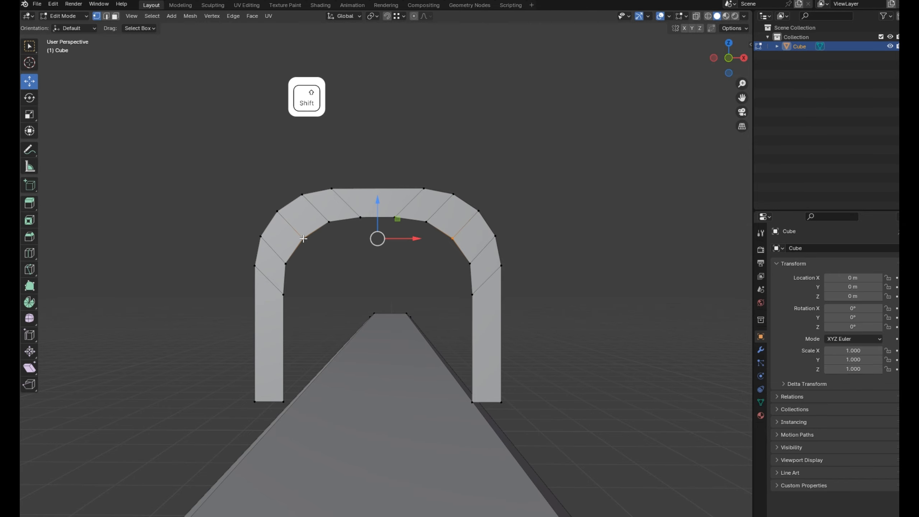
Step: Scale the middle inner vertex of each corner outward along X to even out the loop's inner curve
key(KP_1)
key(x)
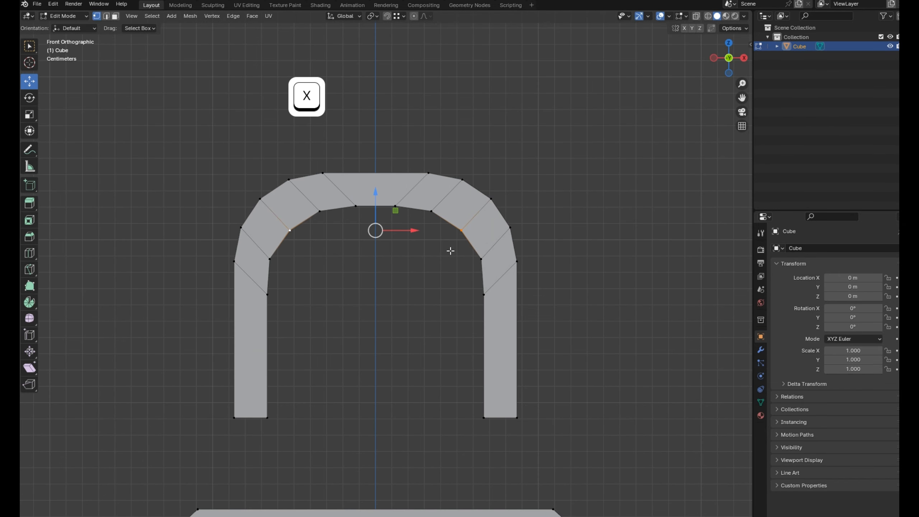
click(416, 242)
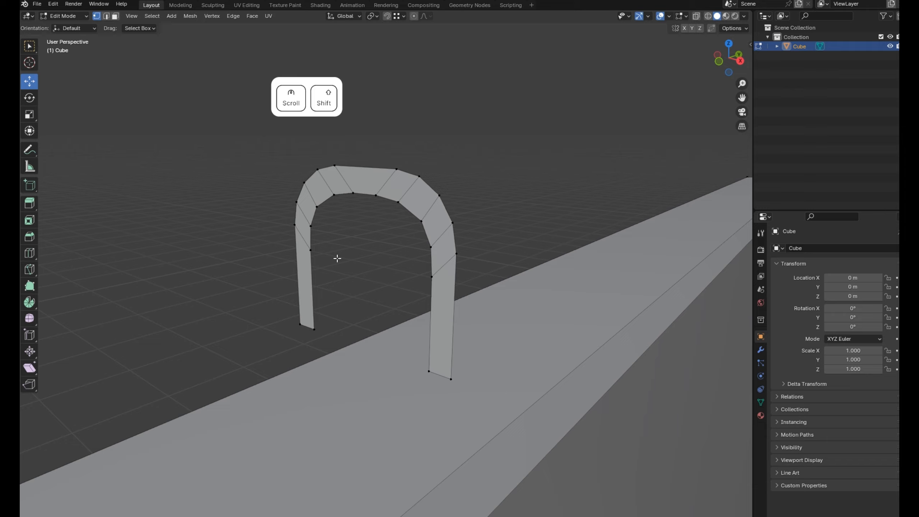
Step: Extrude the flat loop's whole face strip to give it thickness and adjust its depth
scroll(395, 252, up, 3)
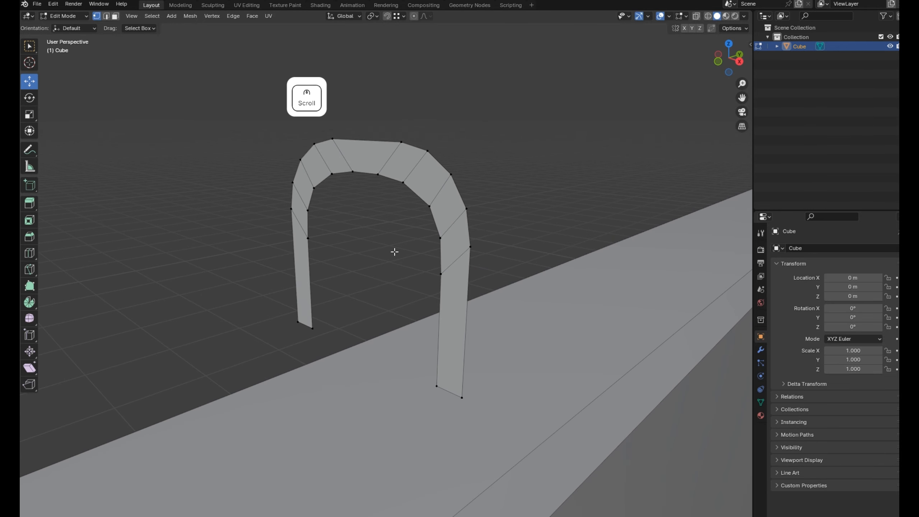
alt+click(452, 218)
key(e)
click(434, 261)
middle_drag(434, 261, 419, 298)
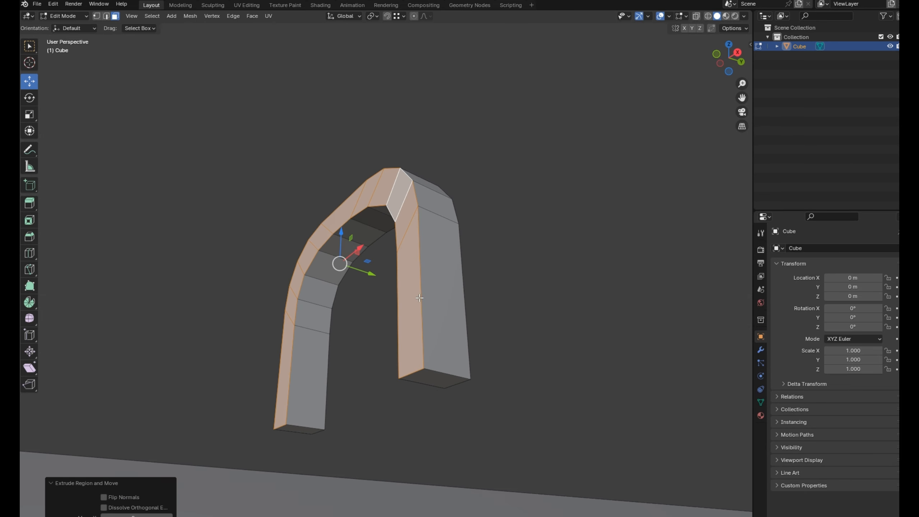
click(434, 378)
key(ctrl+z)
middle_drag(408, 245, 397, 306)
drag(397, 305, 404, 308)
Step: Delete the bottom faces of both legs of the loop
click(420, 321)
middle_drag(380, 314, 377, 346)
shift+click(348, 407)
key(Delete)
click(326, 405)
Step: Bevel the four long edge loops of the lifting loop with 4 segments and widen the bevel until the profile is round
scroll(426, 298, up, 2)
key(2)
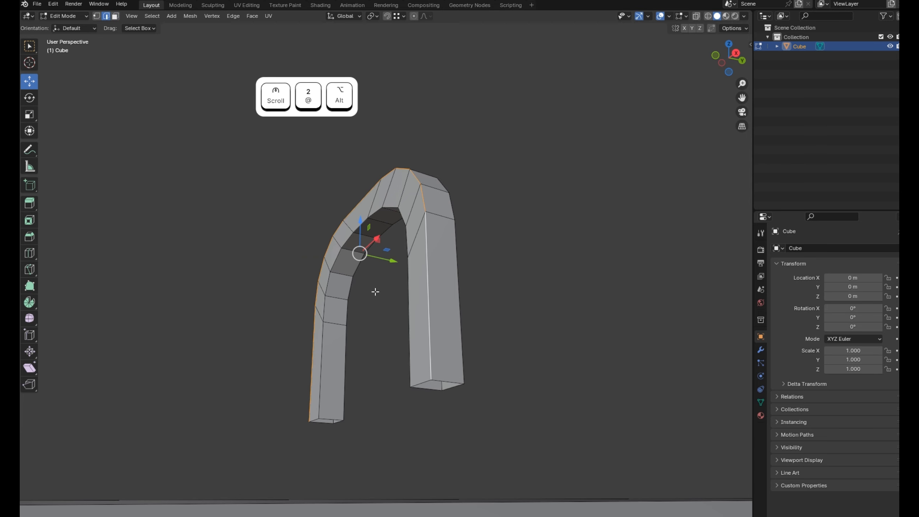
shift+double_click(460, 320)
middle_drag(461, 320, 474, 329)
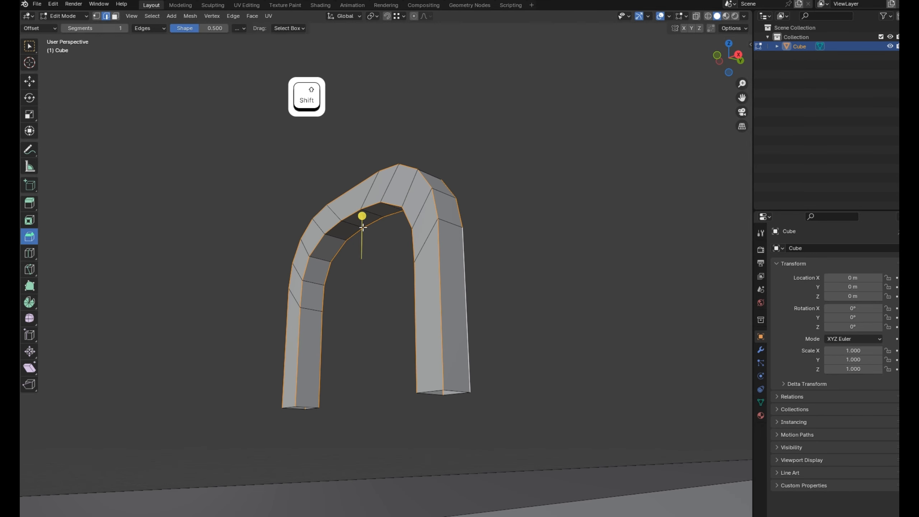
drag(370, 211, 372, 205)
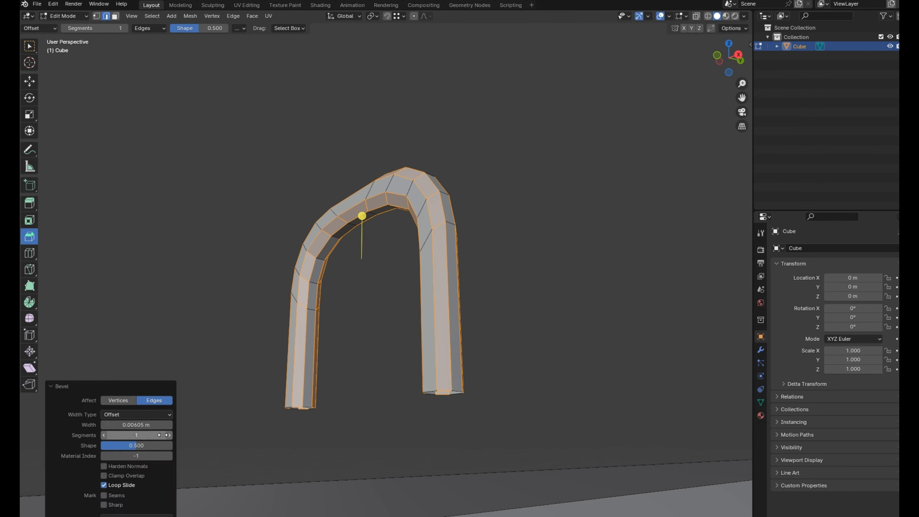
click(171, 434)
click(171, 433)
click(171, 433)
click(172, 425)
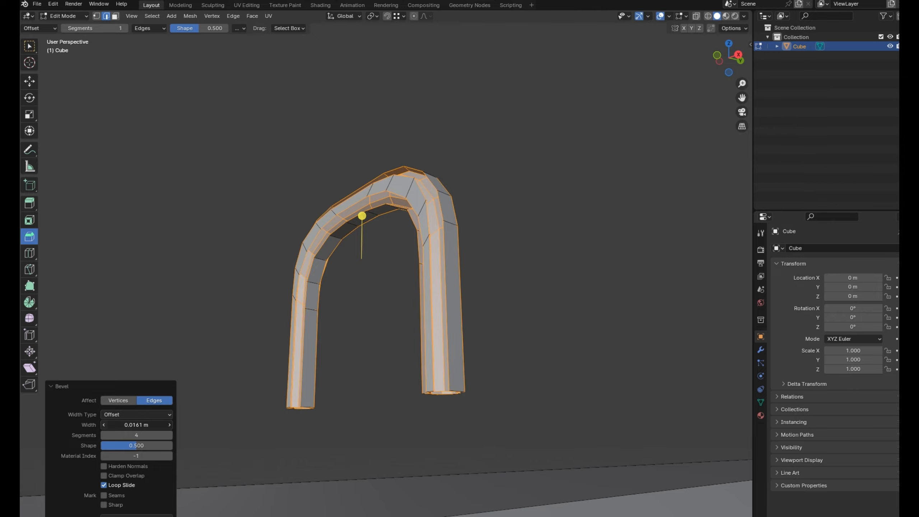
drag(173, 424, 171, 425)
click(29, 82)
click(339, 168)
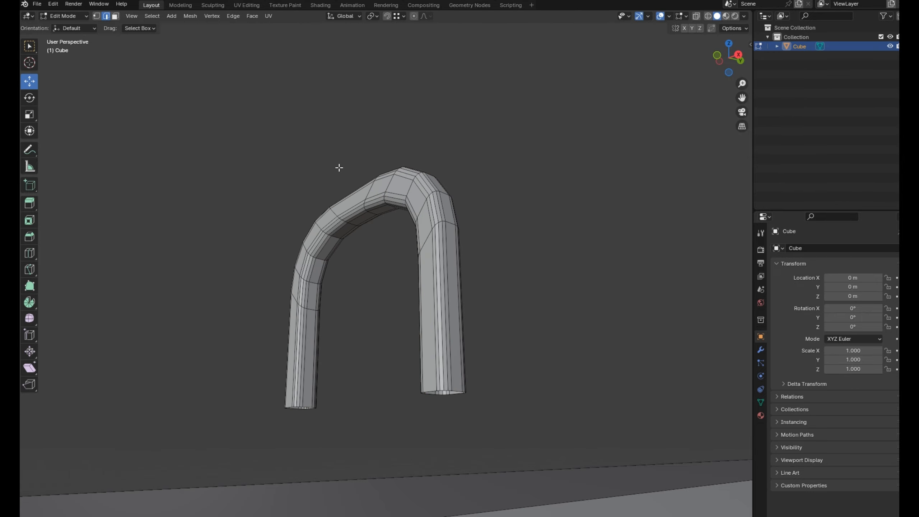
Step: Apply smooth shading to the barrier object in Object Mode and save the file
key(Tab)
right_click(421, 218)
click(420, 227)
click(478, 190)
scroll(391, 255, down, 4)
key(ctrl+s)
click(391, 255)
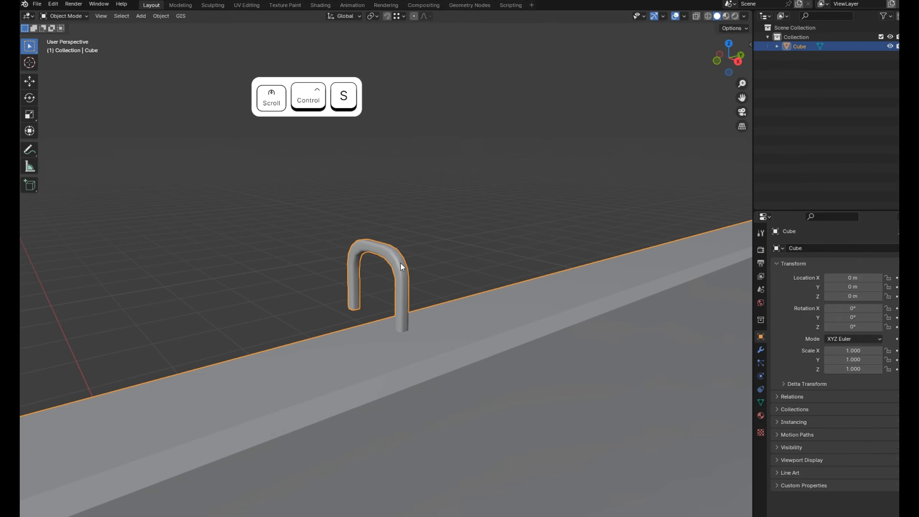
Step: Select the entire lifting loop and lower it along Z into the barrier's top surface, saving the file
key(Tab)
scroll(401, 262, up, 3)
click(402, 254)
key(ctrl+l)
scroll(398, 255, up, 1)
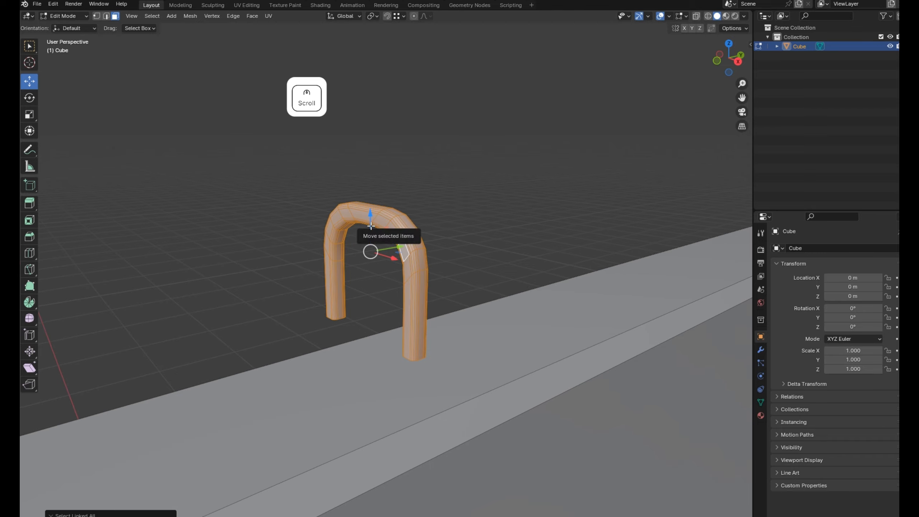
drag(371, 252, 369, 277)
scroll(370, 277, down, 10)
middle_drag(430, 272, 387, 290)
shift+middle_drag(387, 290, 441, 274)
key(ctrl+s)
middle_drag(334, 297, 351, 297)
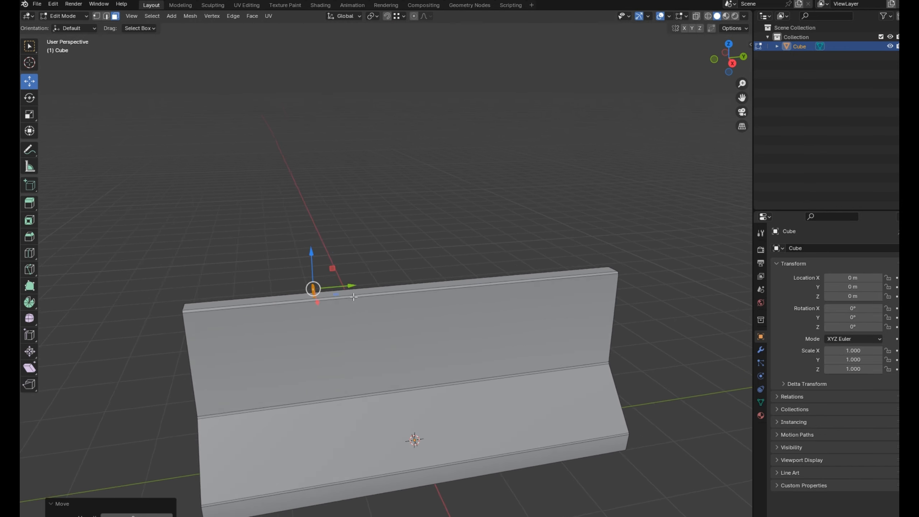
Step: Duplicate the lifting loop about 3 m along Y toward the barrier's other end and return to Object Mode
key(shift+d)
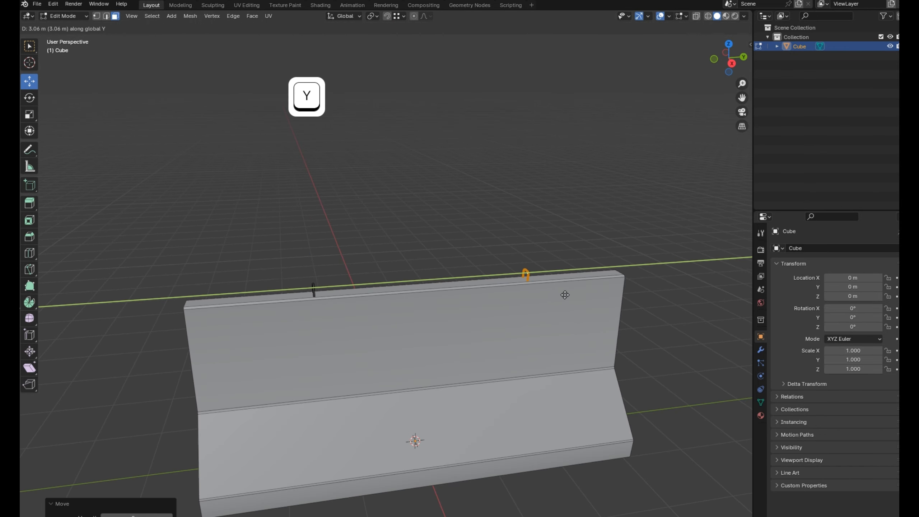
click(560, 293)
click(551, 226)
key(Tab)
click(550, 228)
Step: Examine the barrier and both lifting loops from several angles in Object Mode and Edit Mode
scroll(514, 258, left, 10)
shift+scroll(504, 244, down, 5)
scroll(504, 242, up, 4)
shift+scroll(503, 243, down, 4)
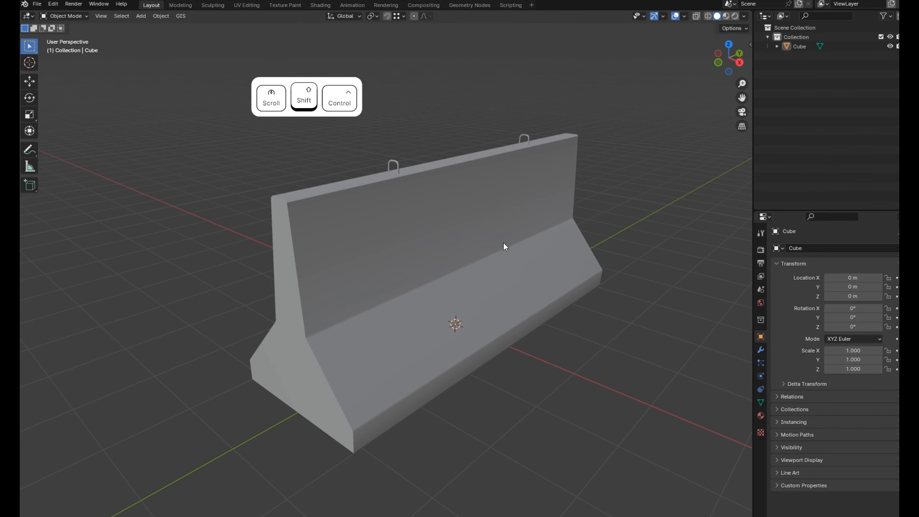
click(503, 242)
key(Tab)
key(Tab)
scroll(524, 228, right, 5)
ctrl+scroll(524, 226, up, 3)
ctrl+scroll(524, 239, down, 5)
scroll(524, 242, left, 5)
key(Tab)
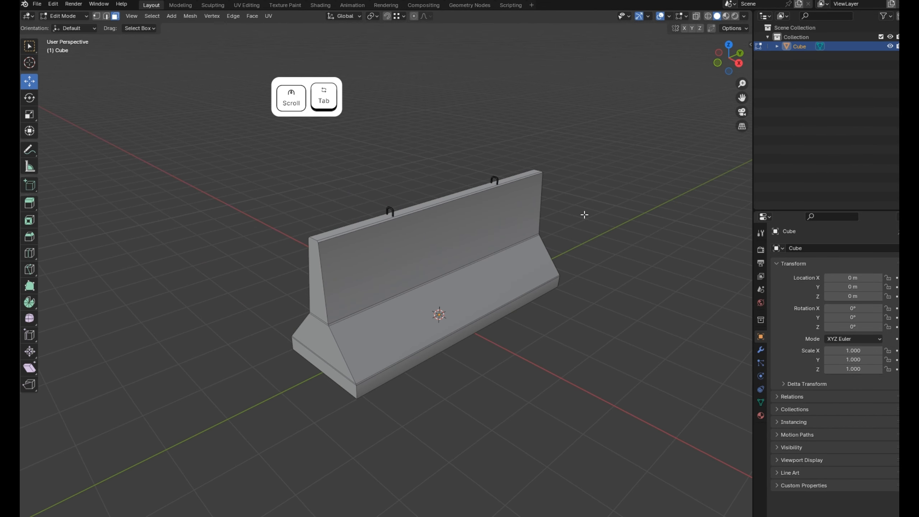
key(Tab)
click(584, 216)
scroll(544, 234, right, 5)
scroll(535, 247, up, 3)
shift+scroll(521, 260, right, 4)
ctrl+scroll(517, 262, up, 3)
key(Tab)
click(515, 262)
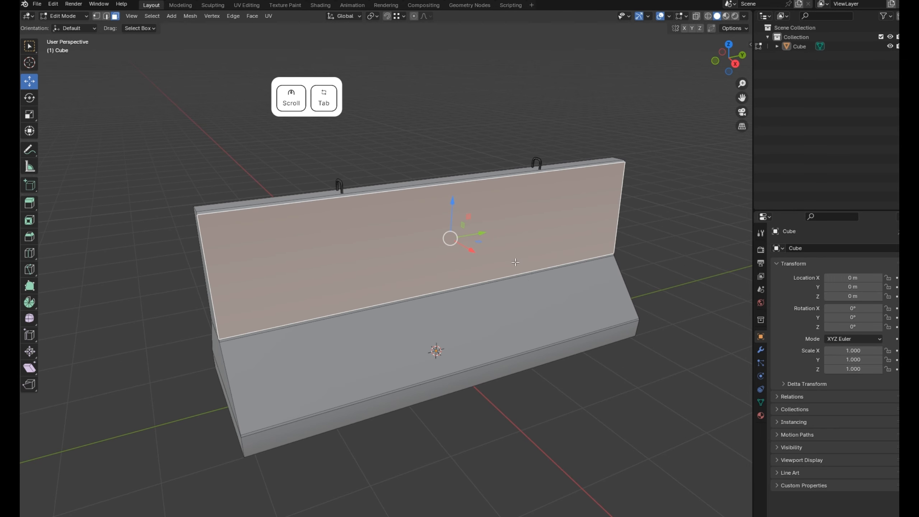
click(596, 409)
scroll(597, 400, left, 5)
key(2)
scroll(595, 391, left, 4)
scroll(593, 387, right, 3)
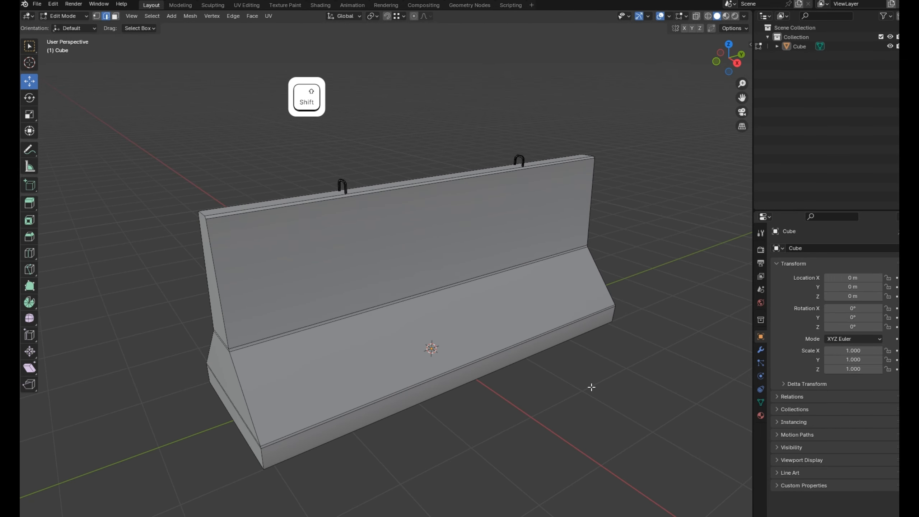
shift+scroll(592, 388, down, 3)
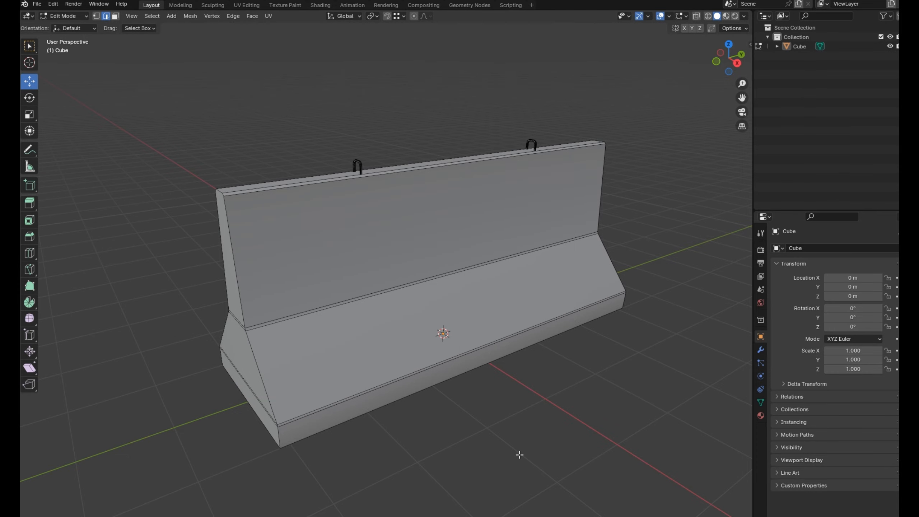
Step: Duplicate the lowest face on the barrier's end and offset the copy outward along Y
scroll(499, 435, left, 5)
shift+scroll(365, 383, left, 4)
scroll(376, 301, left, 3)
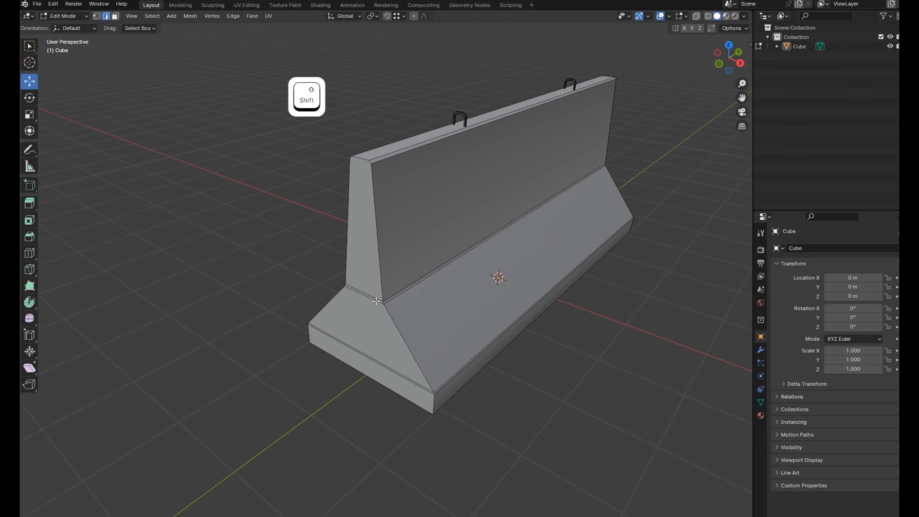
key(y)
click(350, 365)
scroll(369, 373, left, 4)
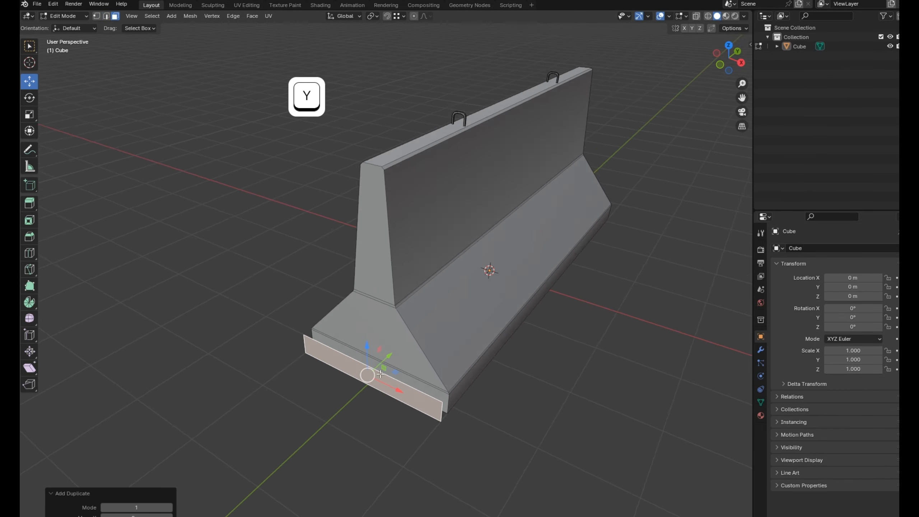
Step: Narrow the duplicated face along X and raise its top edge along Z to form a tall, upright strip
key(s)
key(x)
click(374, 375)
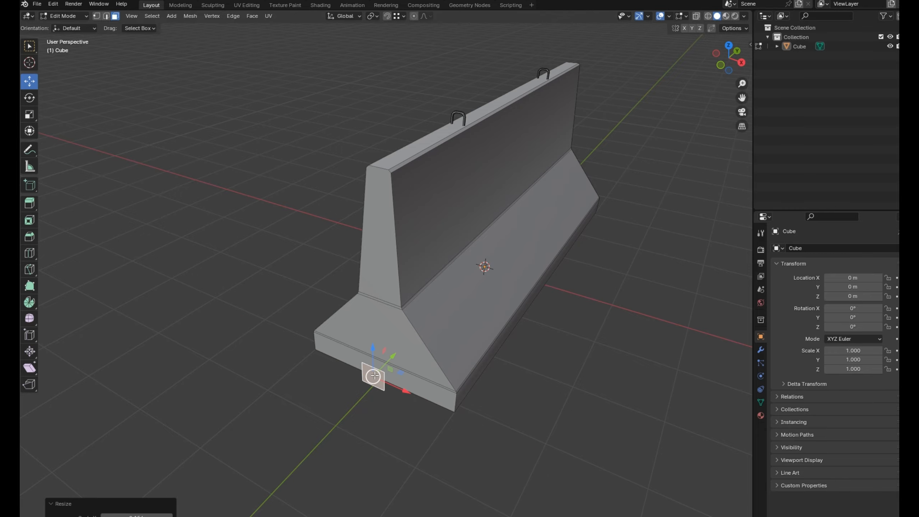
drag(373, 345, 375, 227)
scroll(385, 260, up, 1)
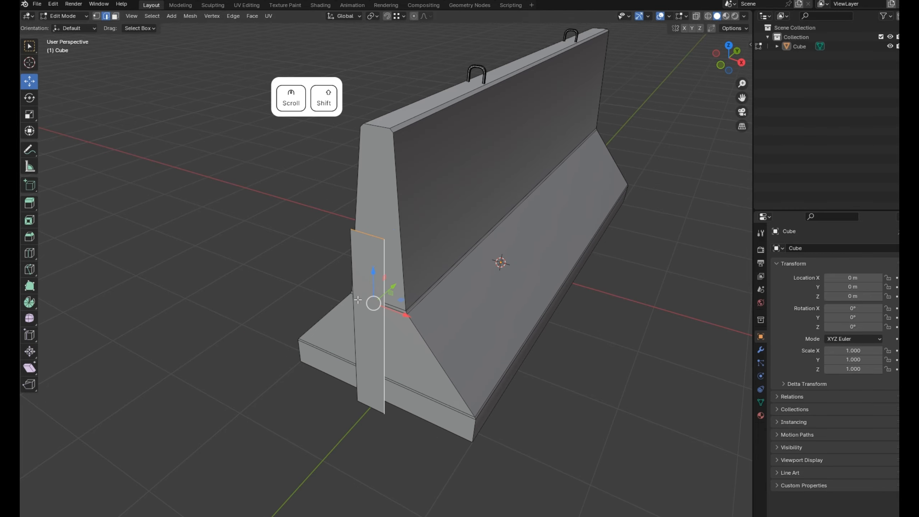
Step: Extrude the strip's top and side edges about 0.18 m along Y toward the barrier to form a post
shift+scroll(358, 300, down, 2)
key(e)
key(y)
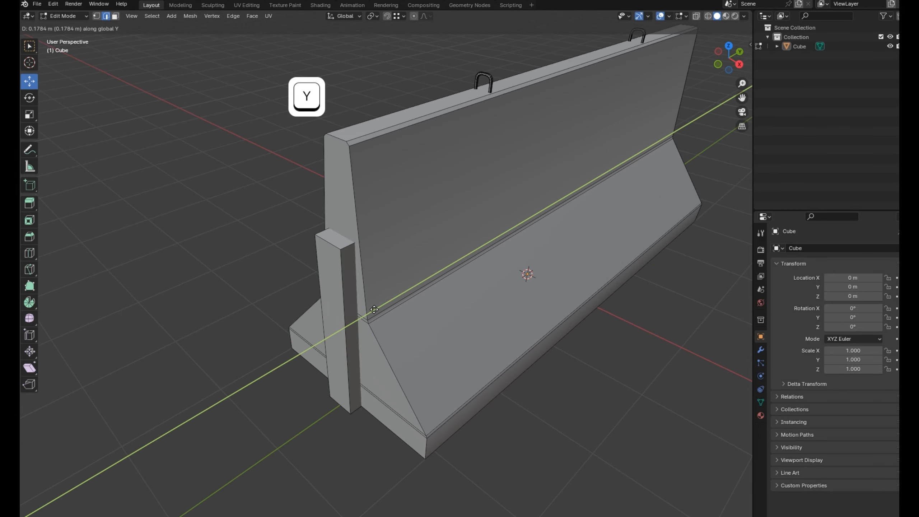
click(365, 310)
Step: Select all linked geometry of the post and scale it down
scroll(350, 300, up, 1)
key(3)
click(351, 288)
middle_drag(349, 299, 359, 281)
key(ctrl+l)
scroll(349, 277, up, 1)
click(365, 315)
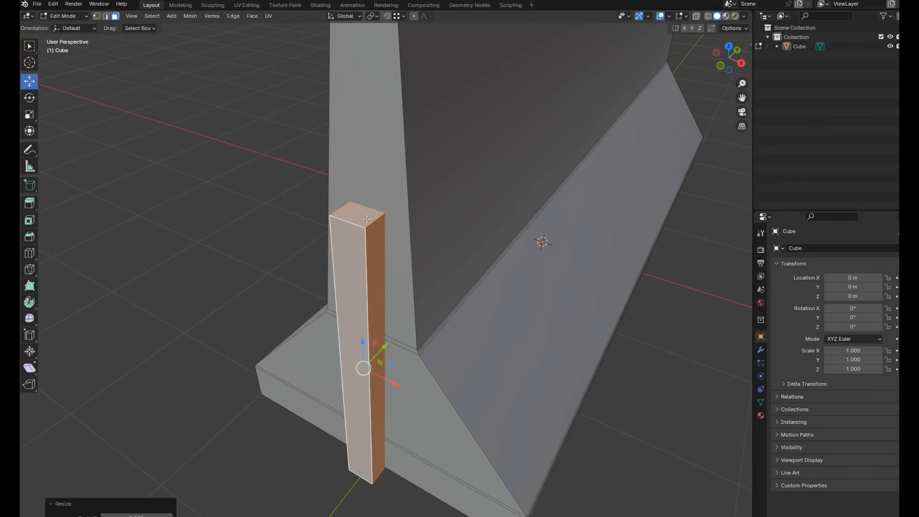
Step: Raise the post's top face along Z to make it taller and save the file
click(356, 212)
scroll(356, 211, down, 1)
middle_drag(356, 211, 343, 195)
drag(333, 145, 326, 119)
middle_drag(326, 119, 267, 202)
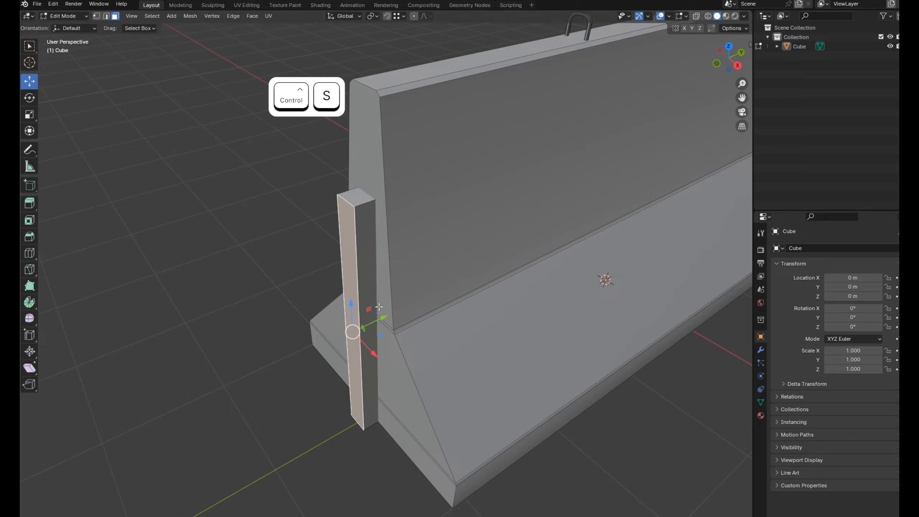
click(319, 271)
middle_drag(320, 270, 377, 253)
scroll(378, 252, down, 3)
scroll(365, 226, up, 3)
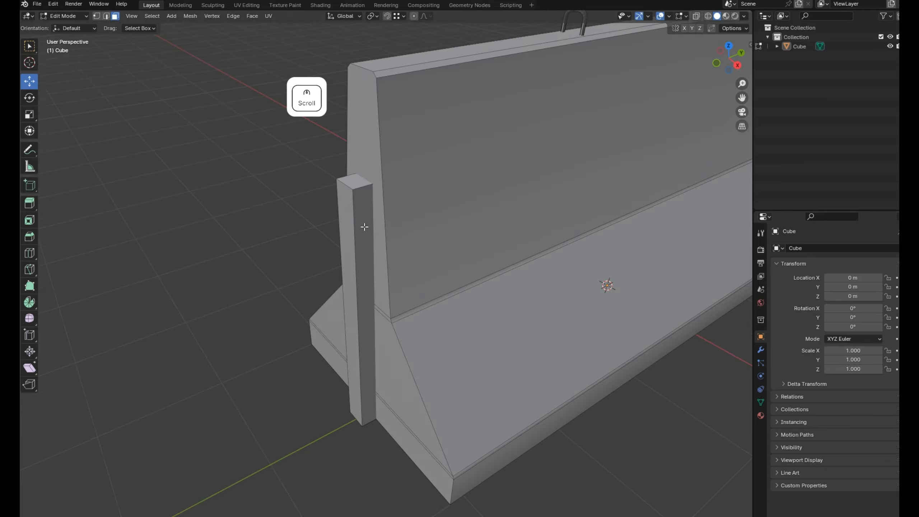
Step: Apply a small bevel to the post's top and outer vertical edges, then return to the Move tool
key(2)
click(352, 186)
scroll(354, 187, up, 3)
shift+middle_drag(354, 187, 433, 269)
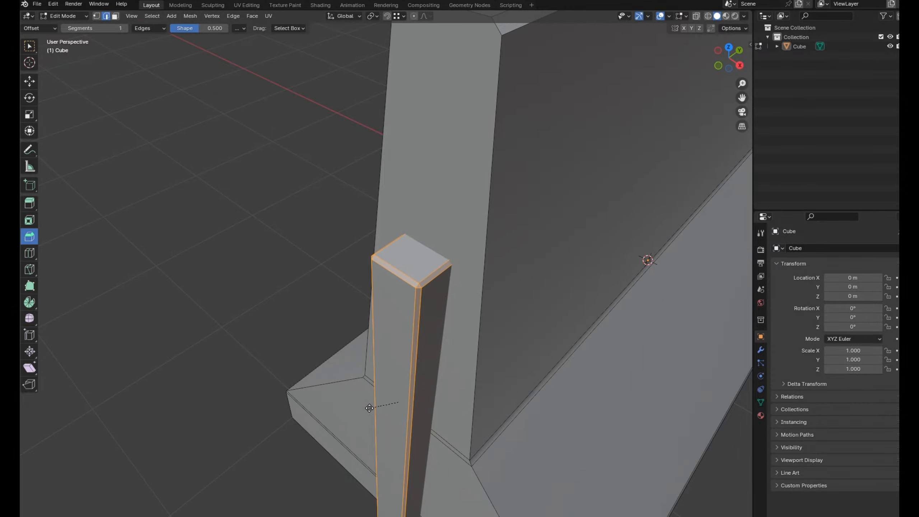
drag(369, 407, 369, 407)
click(33, 86)
Step: Duplicate the whole post along Y to the barrier's opposite end and save the file
key(3)
click(400, 303)
key(ctrl+l)
scroll(402, 304, down, 5)
middle_drag(401, 304, 365, 286)
shift+middle_drag(366, 286, 342, 289)
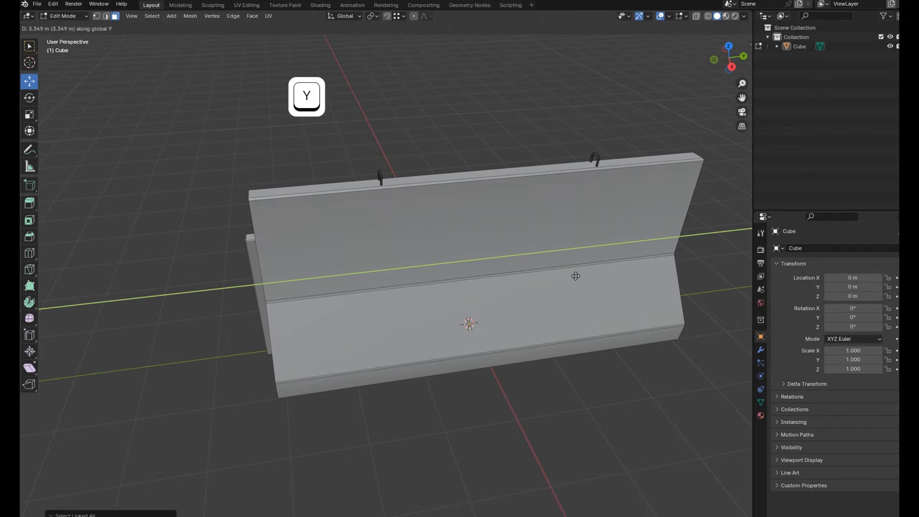
click(738, 273)
middle_drag(531, 302, 463, 298)
shift+middle_drag(463, 298, 481, 304)
ctrl+middle_drag(481, 304, 444, 278)
shift+middle_drag(443, 278, 530, 326)
key(ctrl+s)
key(r)
key(s)
click(491, 314)
key(ctrl+z)
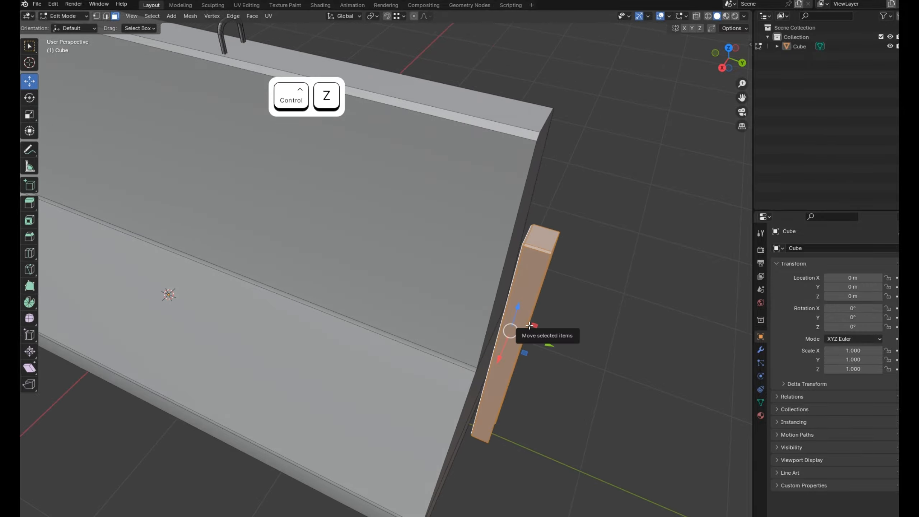
Step: Rotate the duplicated post half a turn about the vertical axis so its bevelled side faces outward, and frame it from above
key(r)
key(ctrl)
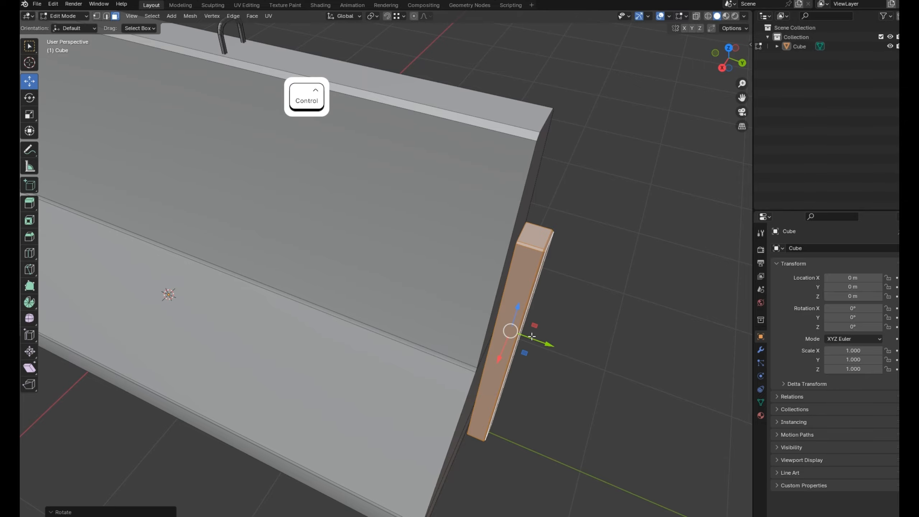
key(KP_7)
scroll(537, 341, up, 2)
key(KP_Decimal)
scroll(385, 253, up, 7)
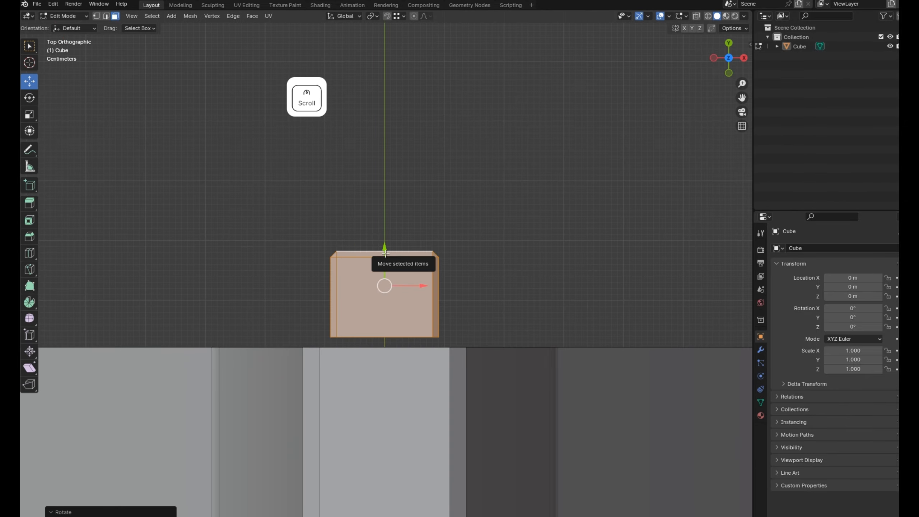
Step: Move the rotated post slightly along Y toward the barrier's end face and leave Edit Mode
drag(386, 266, 387, 267)
middle_drag(391, 267, 451, 245)
scroll(467, 248, down, 8)
key(Tab)
Step: Examine the whole barrier from several angles, including the long sloped side, the lifting loops and the end posts
shift+middle_drag(409, 274, 474, 246)
middle_drag(474, 246, 528, 264)
key(Tab)
scroll(568, 342, up, 2)
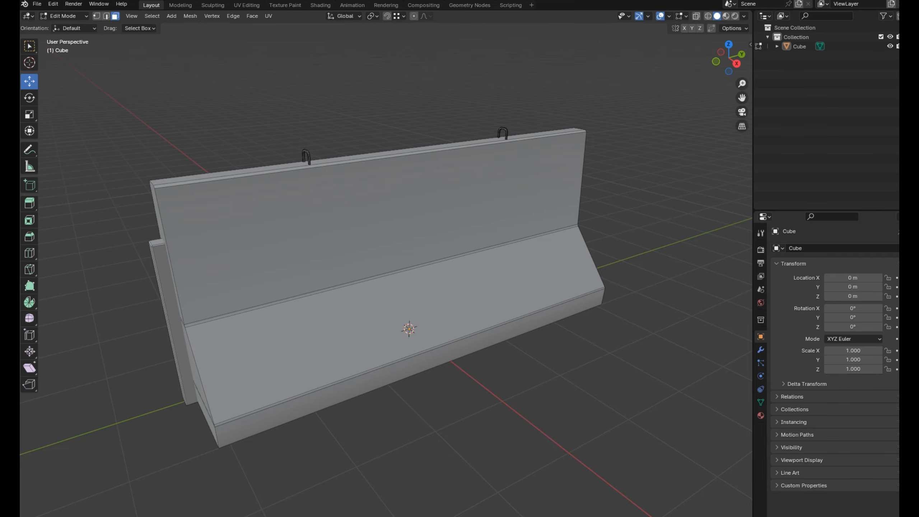
middle_drag(480, 373, 491, 383)
middle_drag(579, 512, 537, 393)
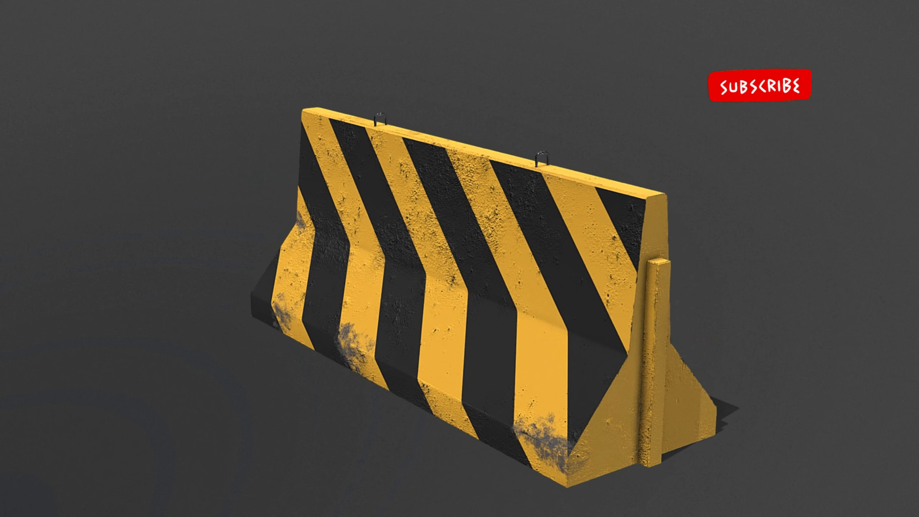